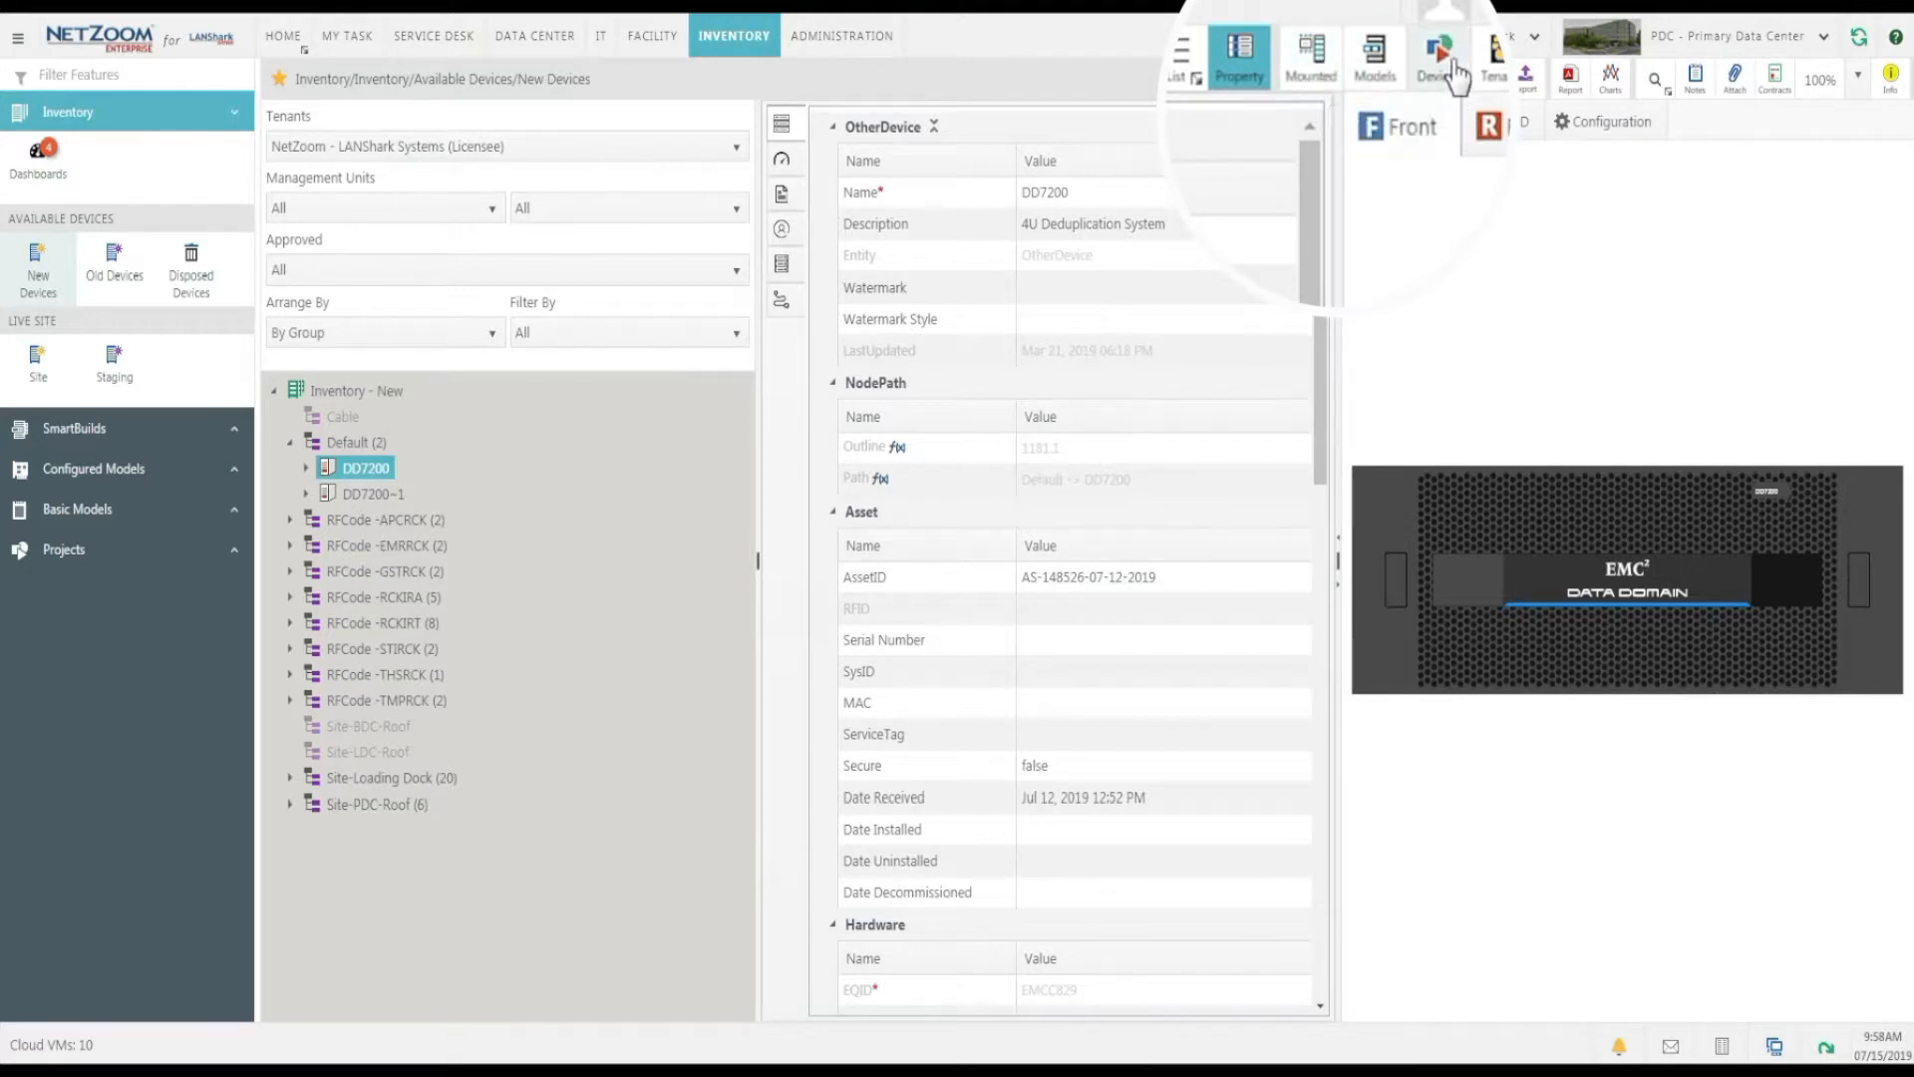
# Open the models search and list everything in the Configured Models store.
pyautogui.click(1361, 78)
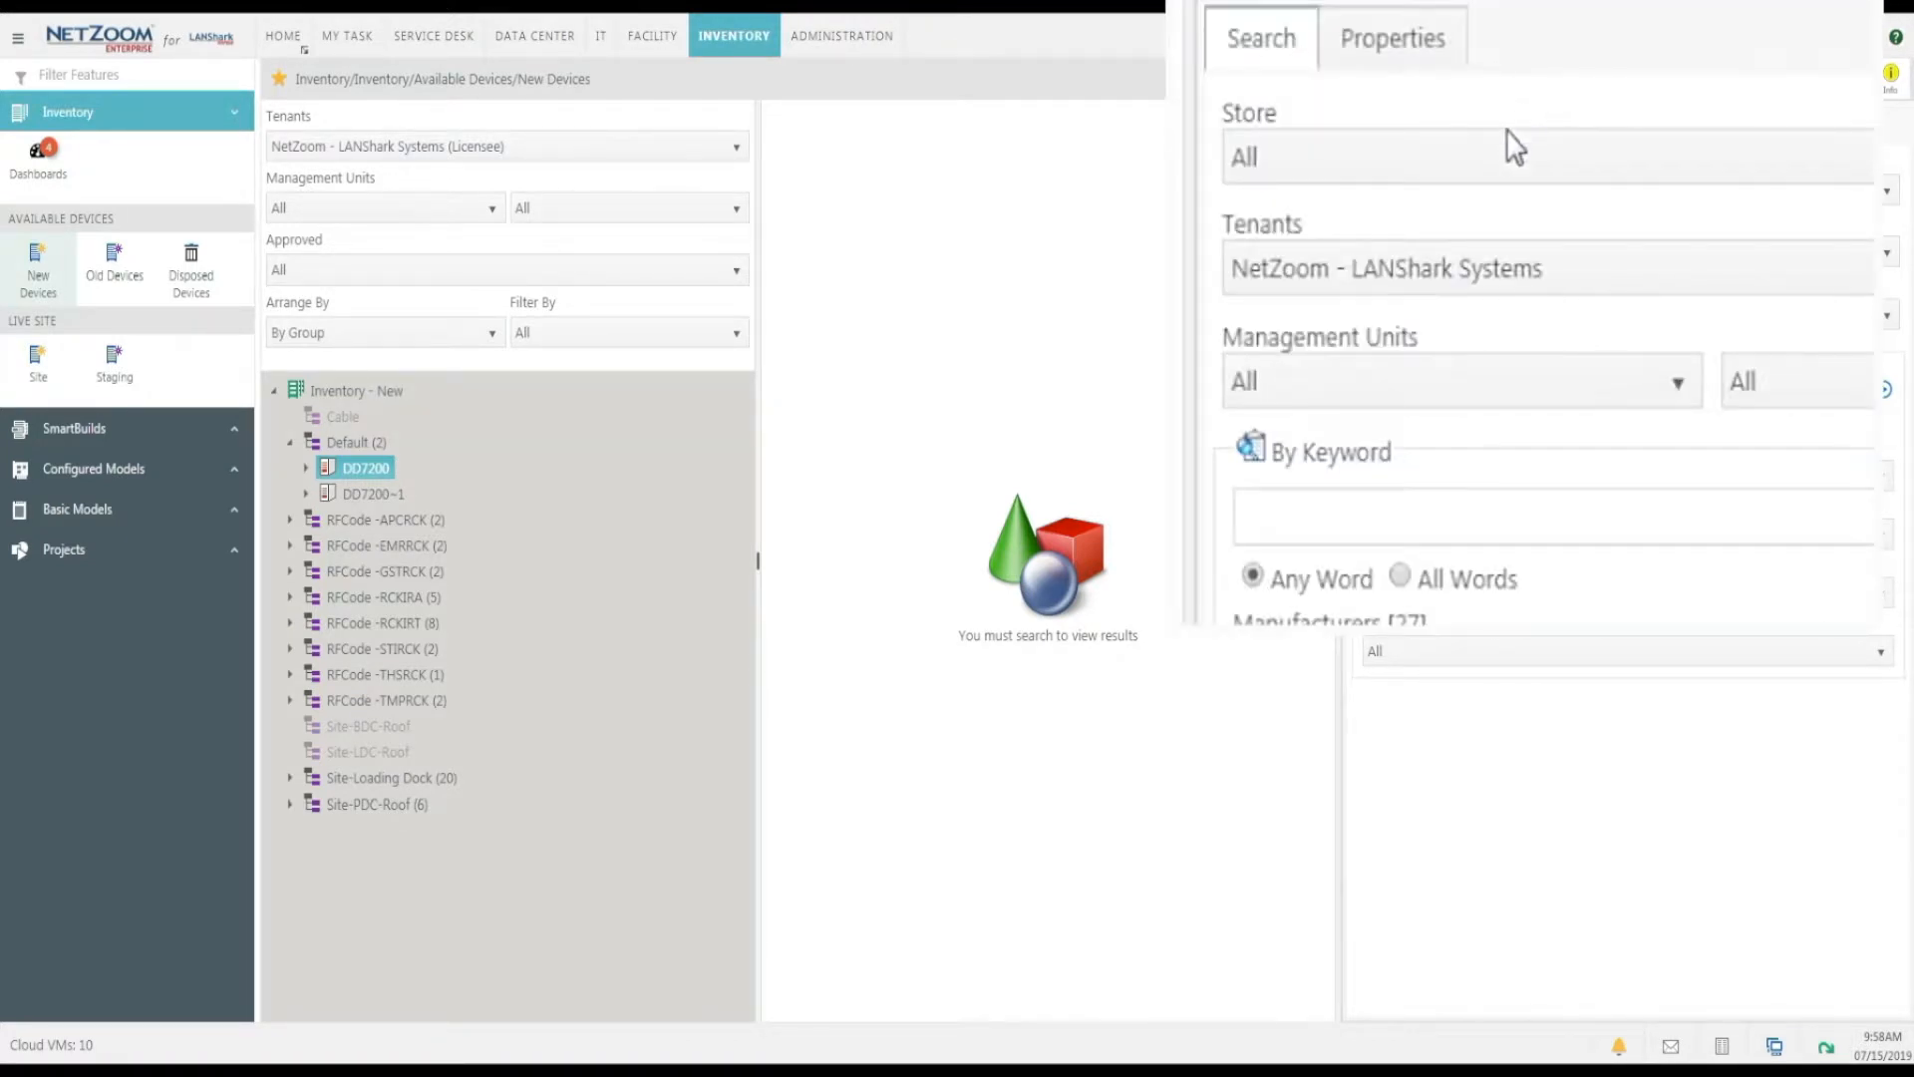
pyautogui.click(1514, 188)
pyautogui.click(1356, 381)
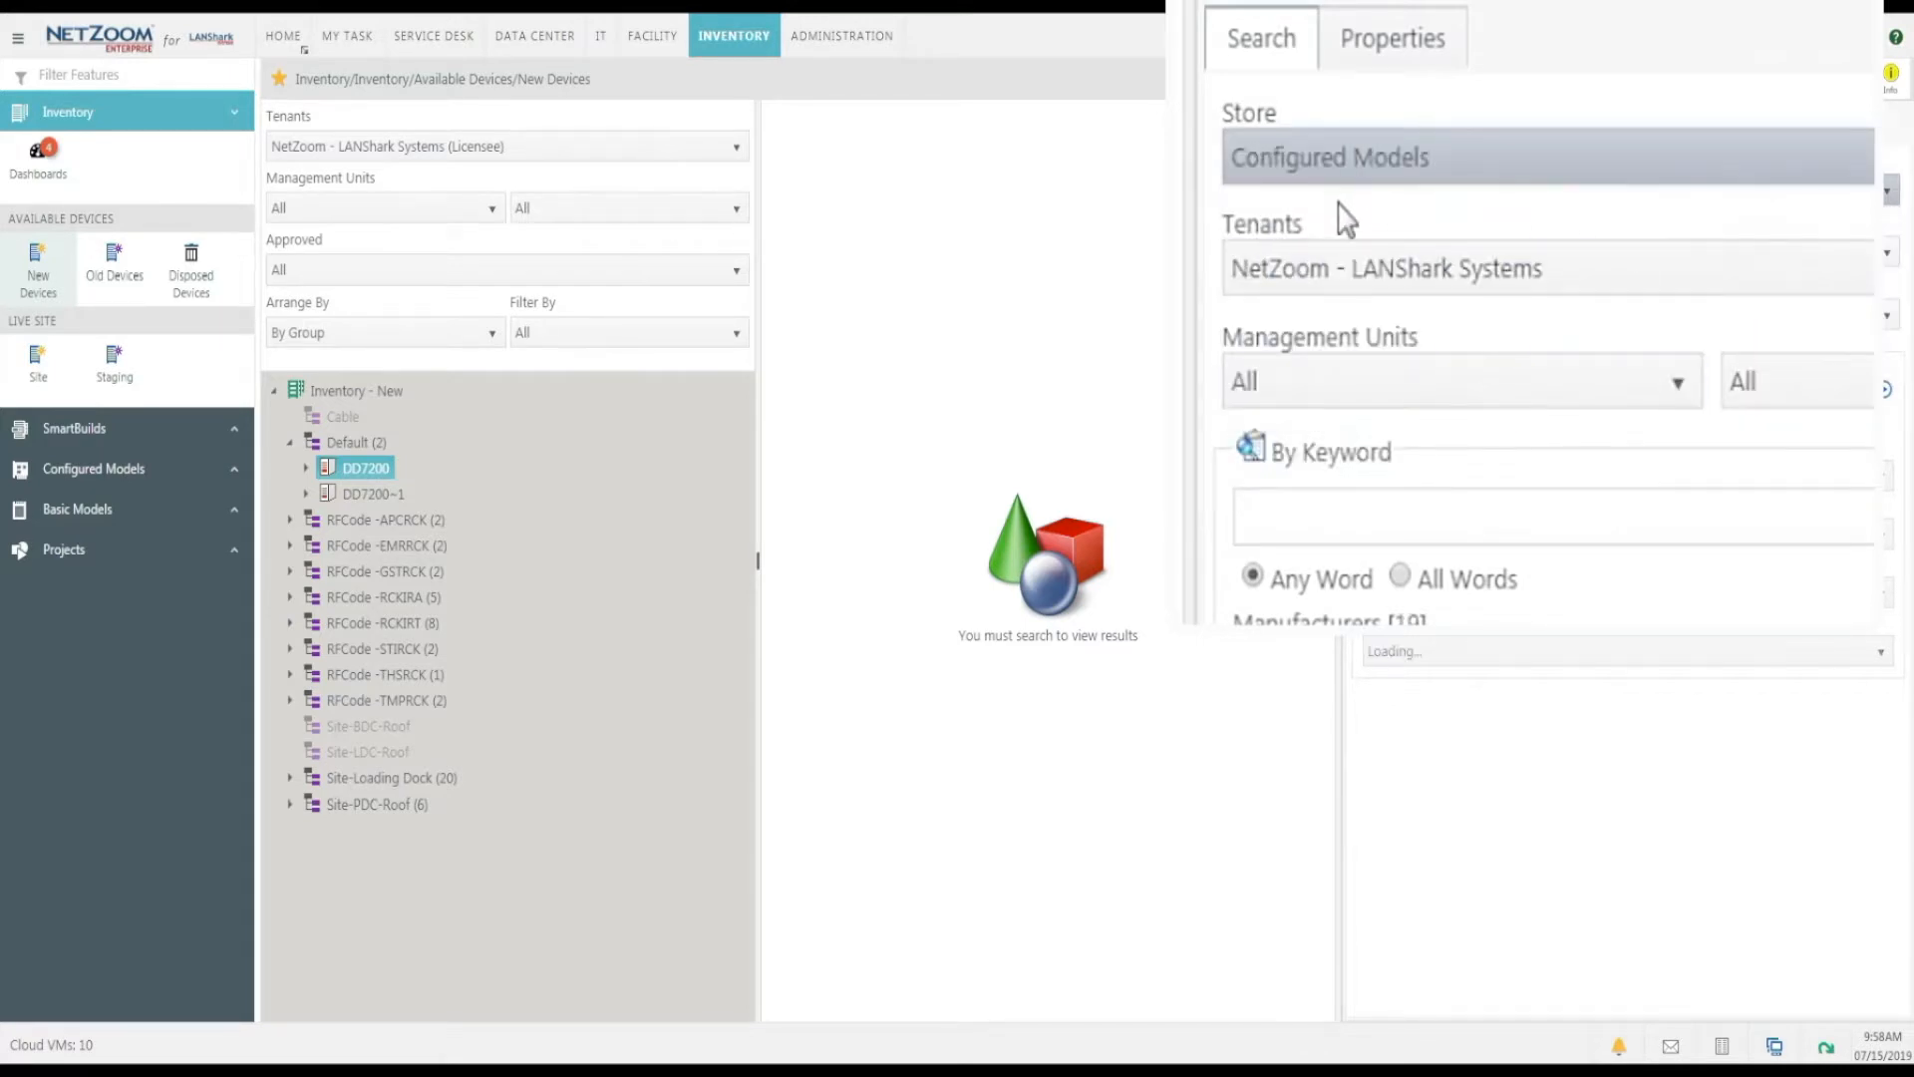
pyautogui.click(1400, 172)
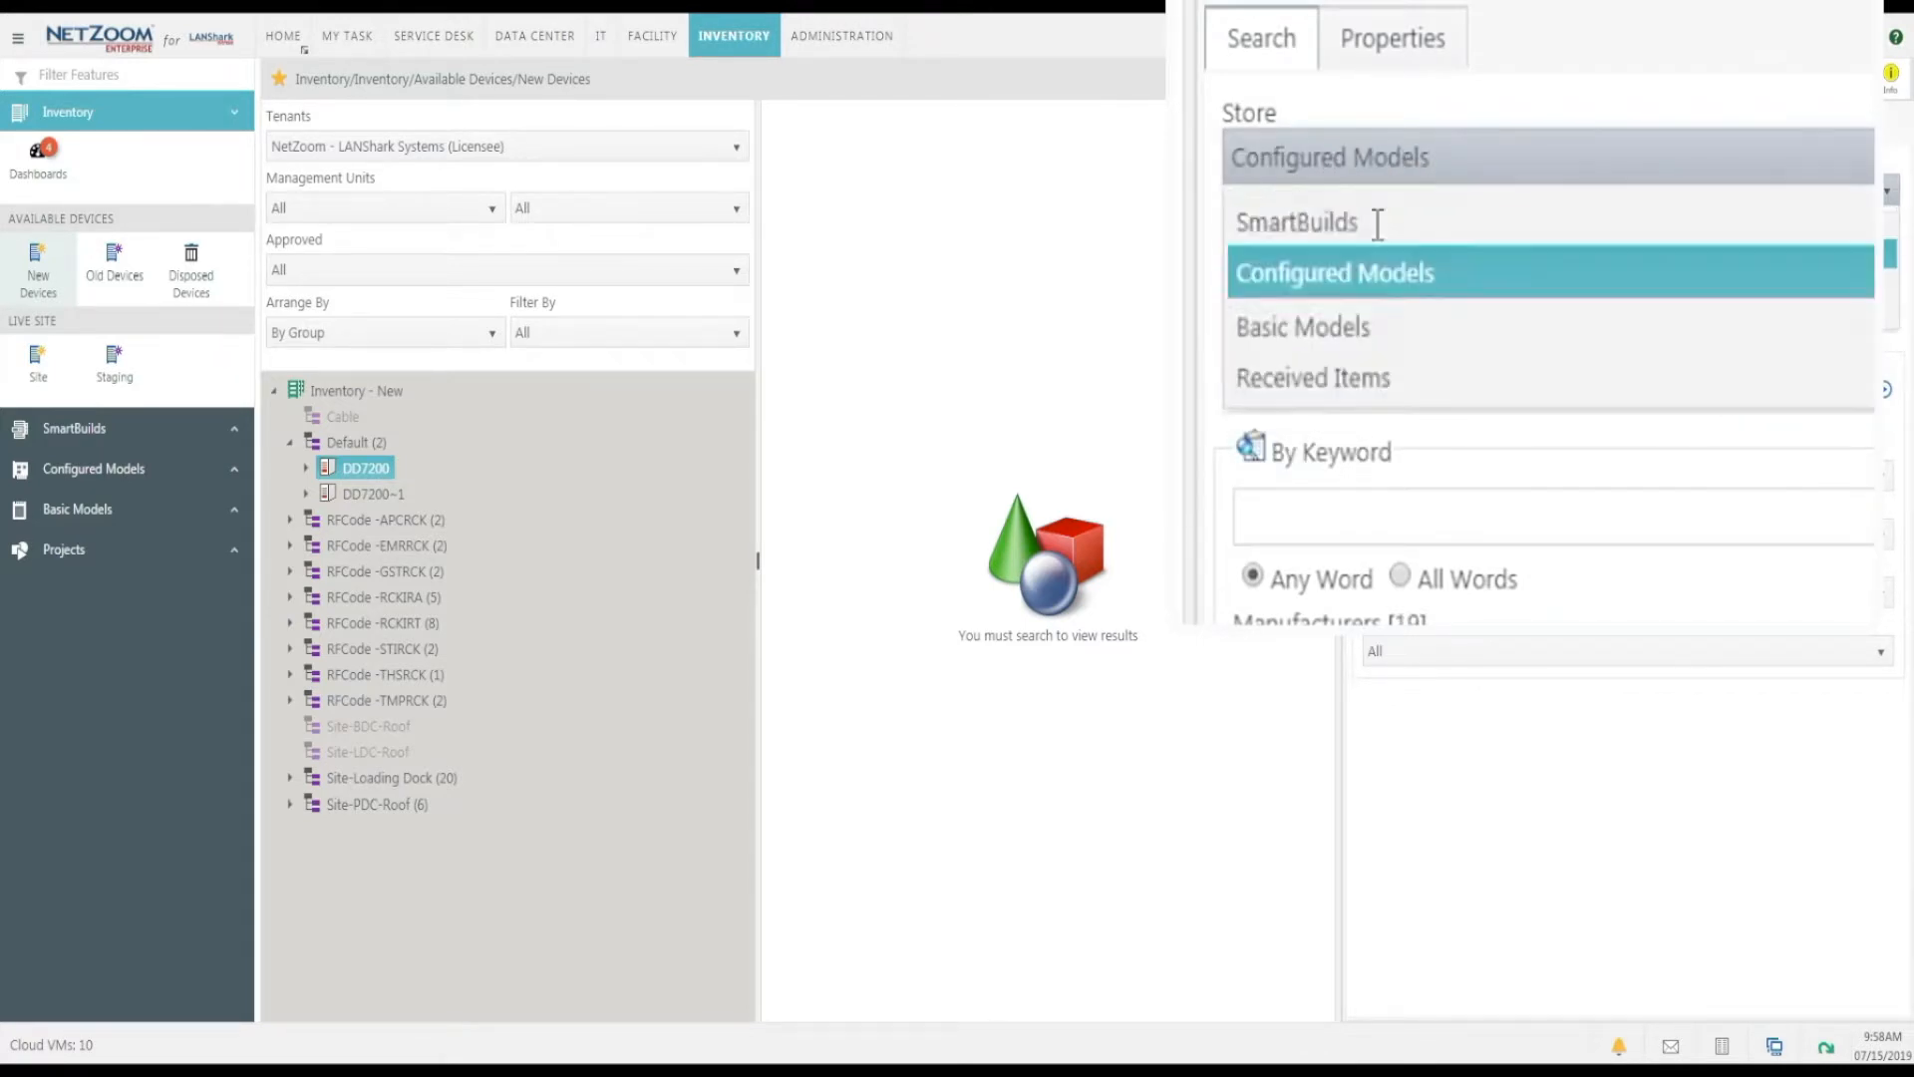
pyautogui.click(1328, 369)
pyautogui.click(1884, 389)
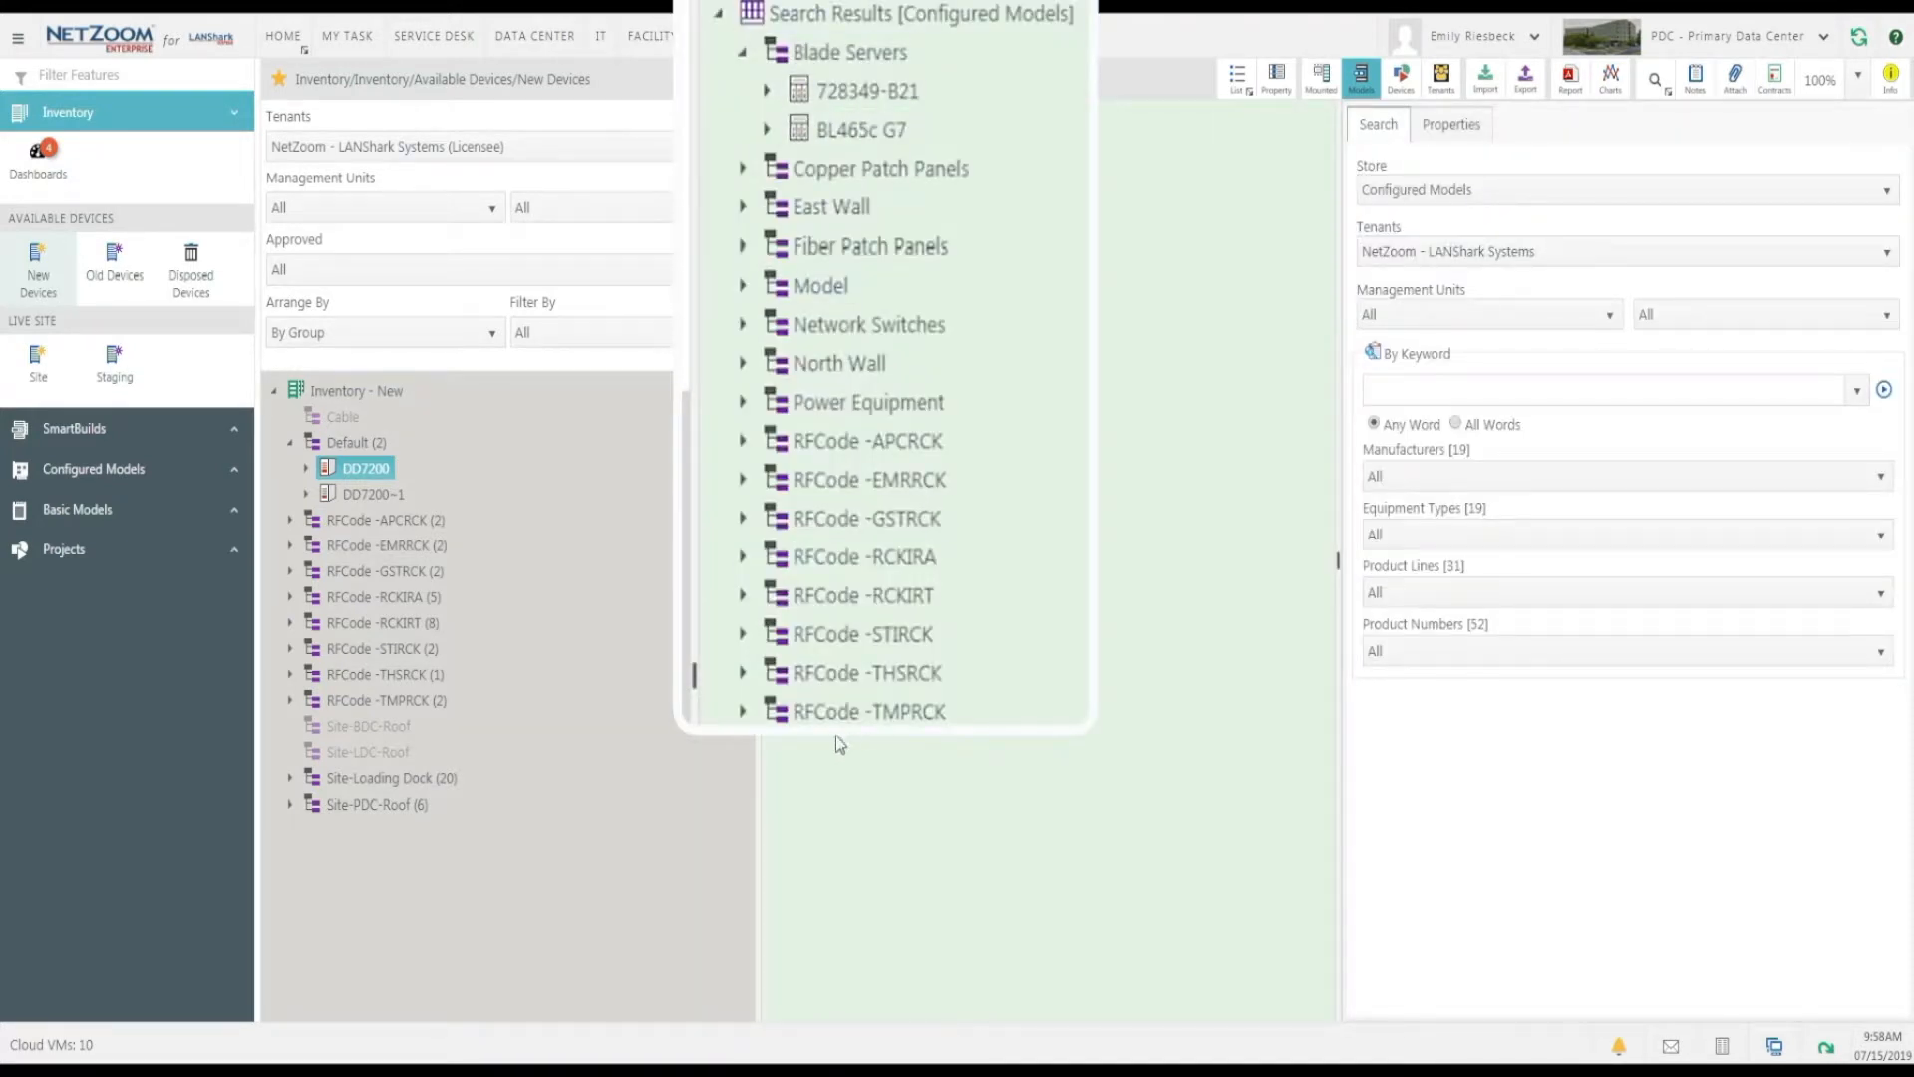
# Add one PowerEdge R430 - 10 2.5 Inch Drives from Servers and Storage to the Default group of new devices and approve it.
pyautogui.doubleClick(859, 639)
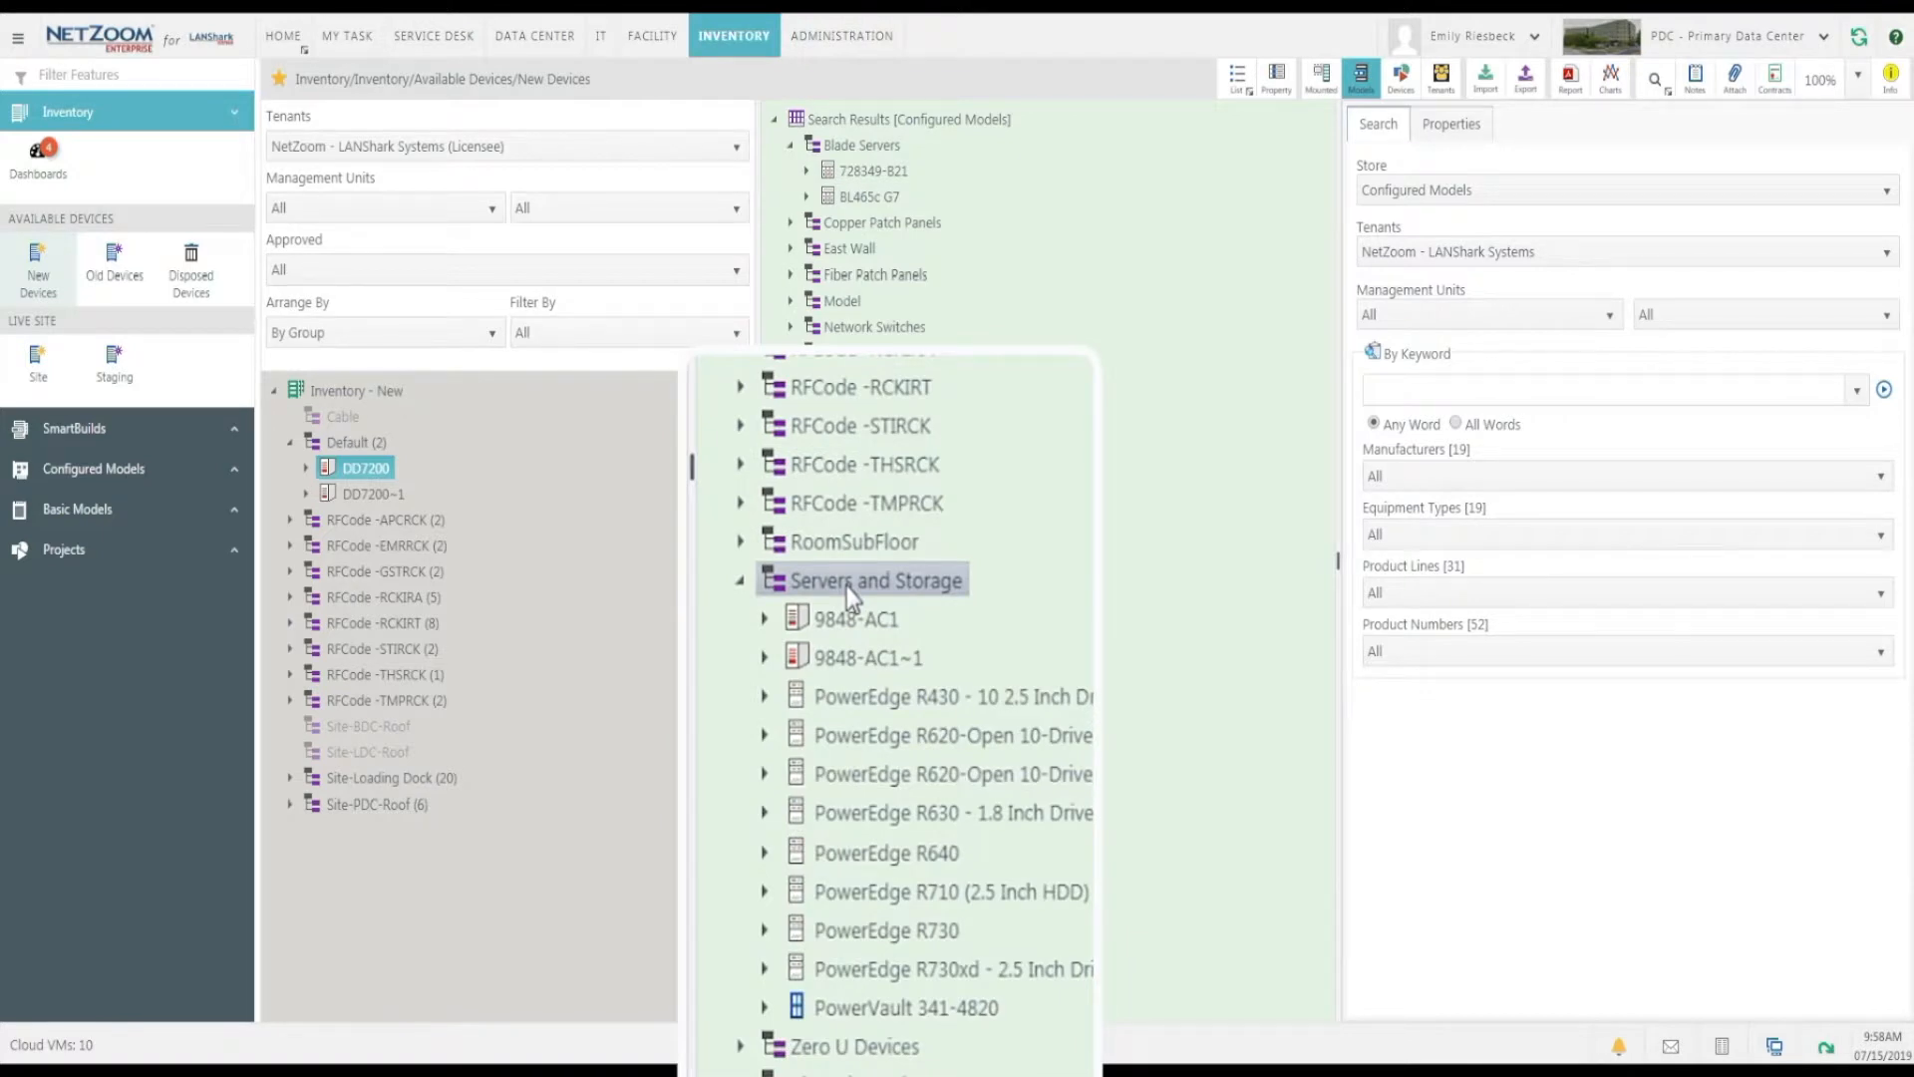
pyautogui.click(892, 699)
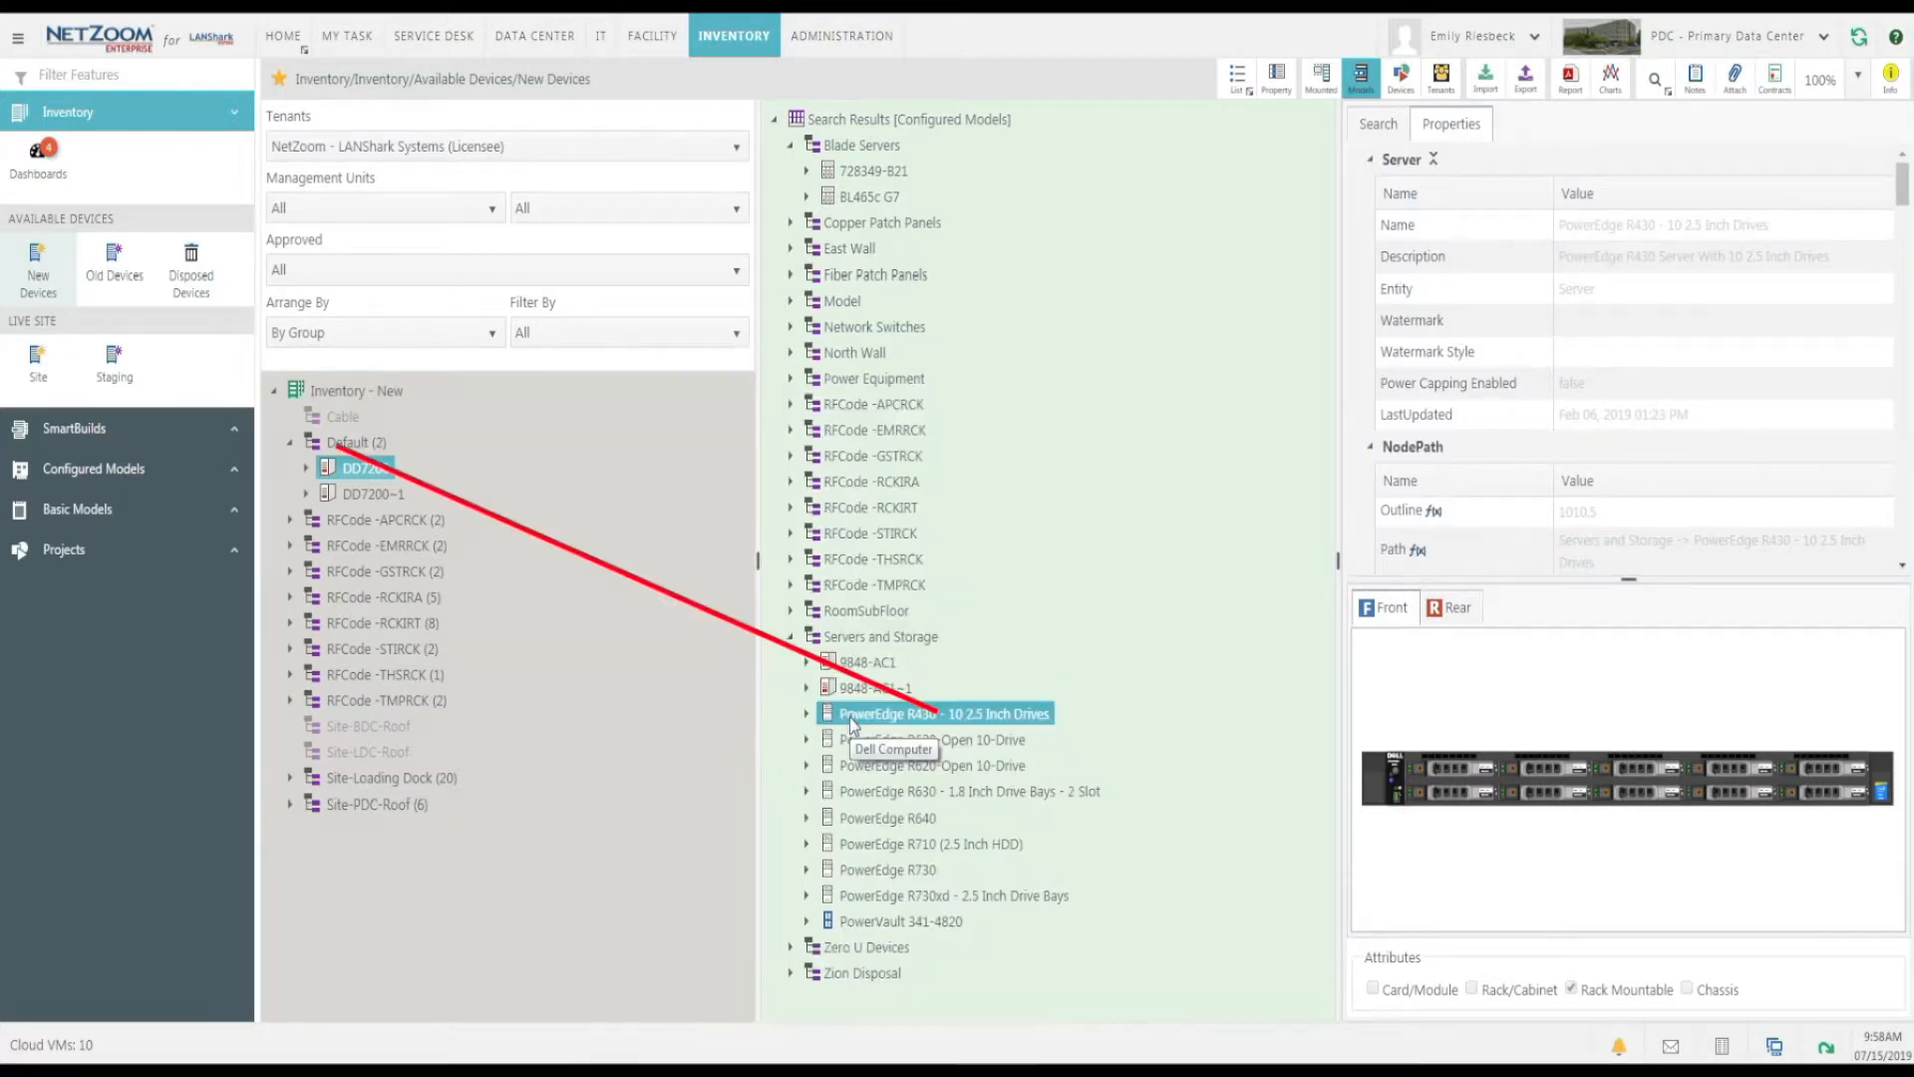
pyautogui.moveTo(852, 725); pyautogui.dragTo(355, 446)
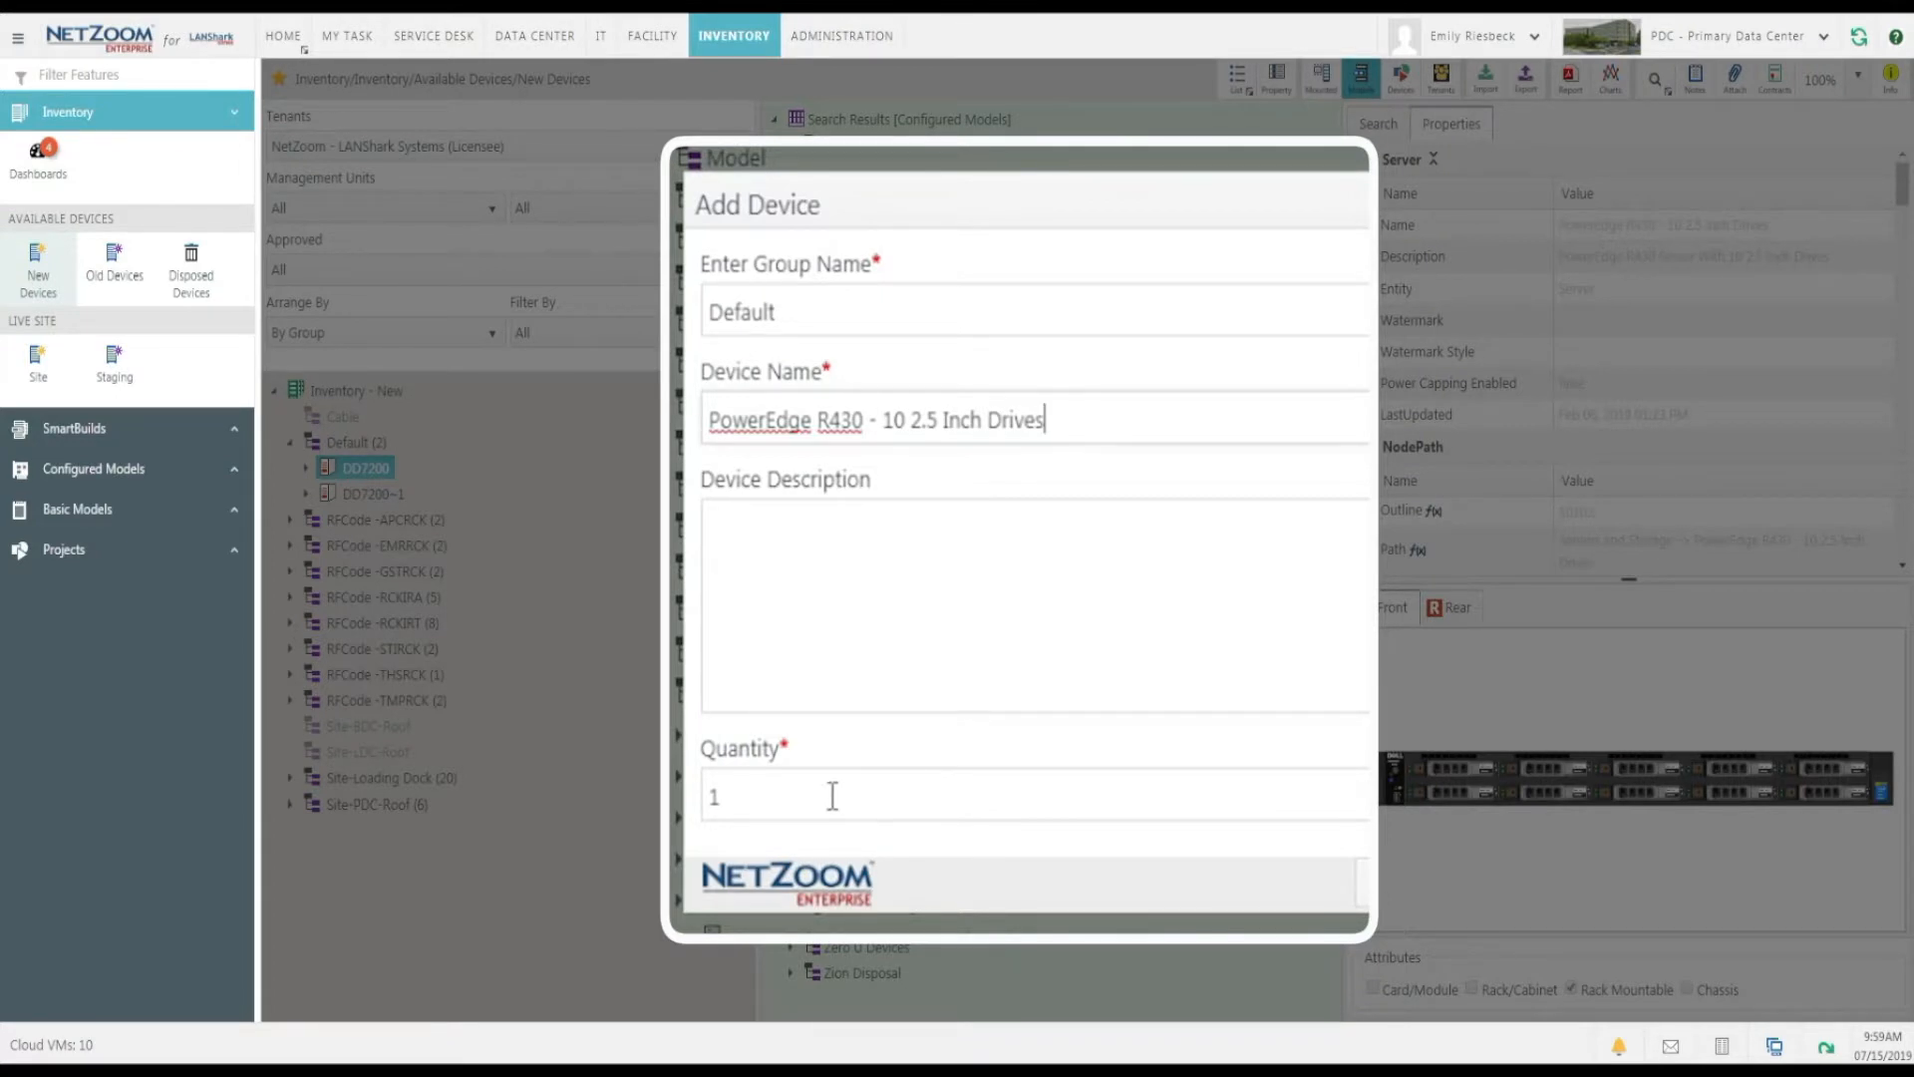
pyautogui.click(1252, 757)
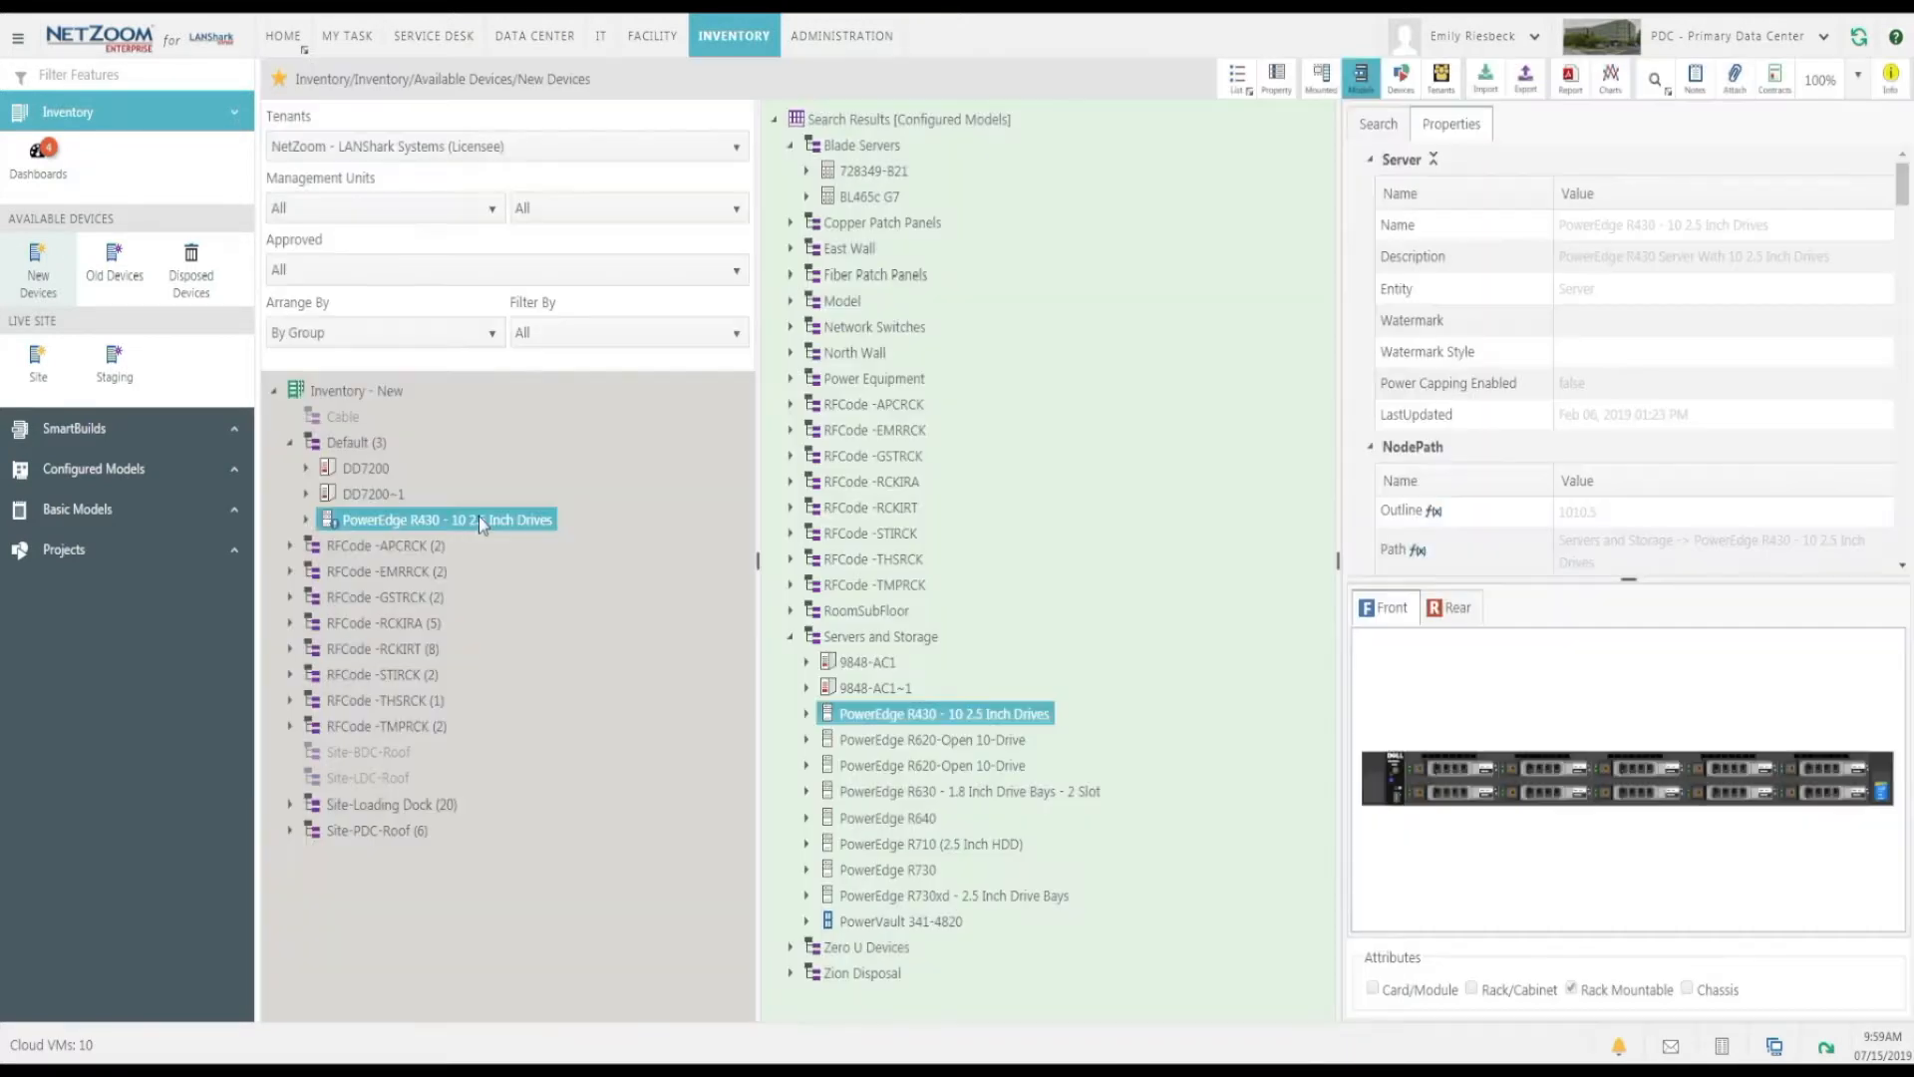
pyautogui.rightClick(478, 516)
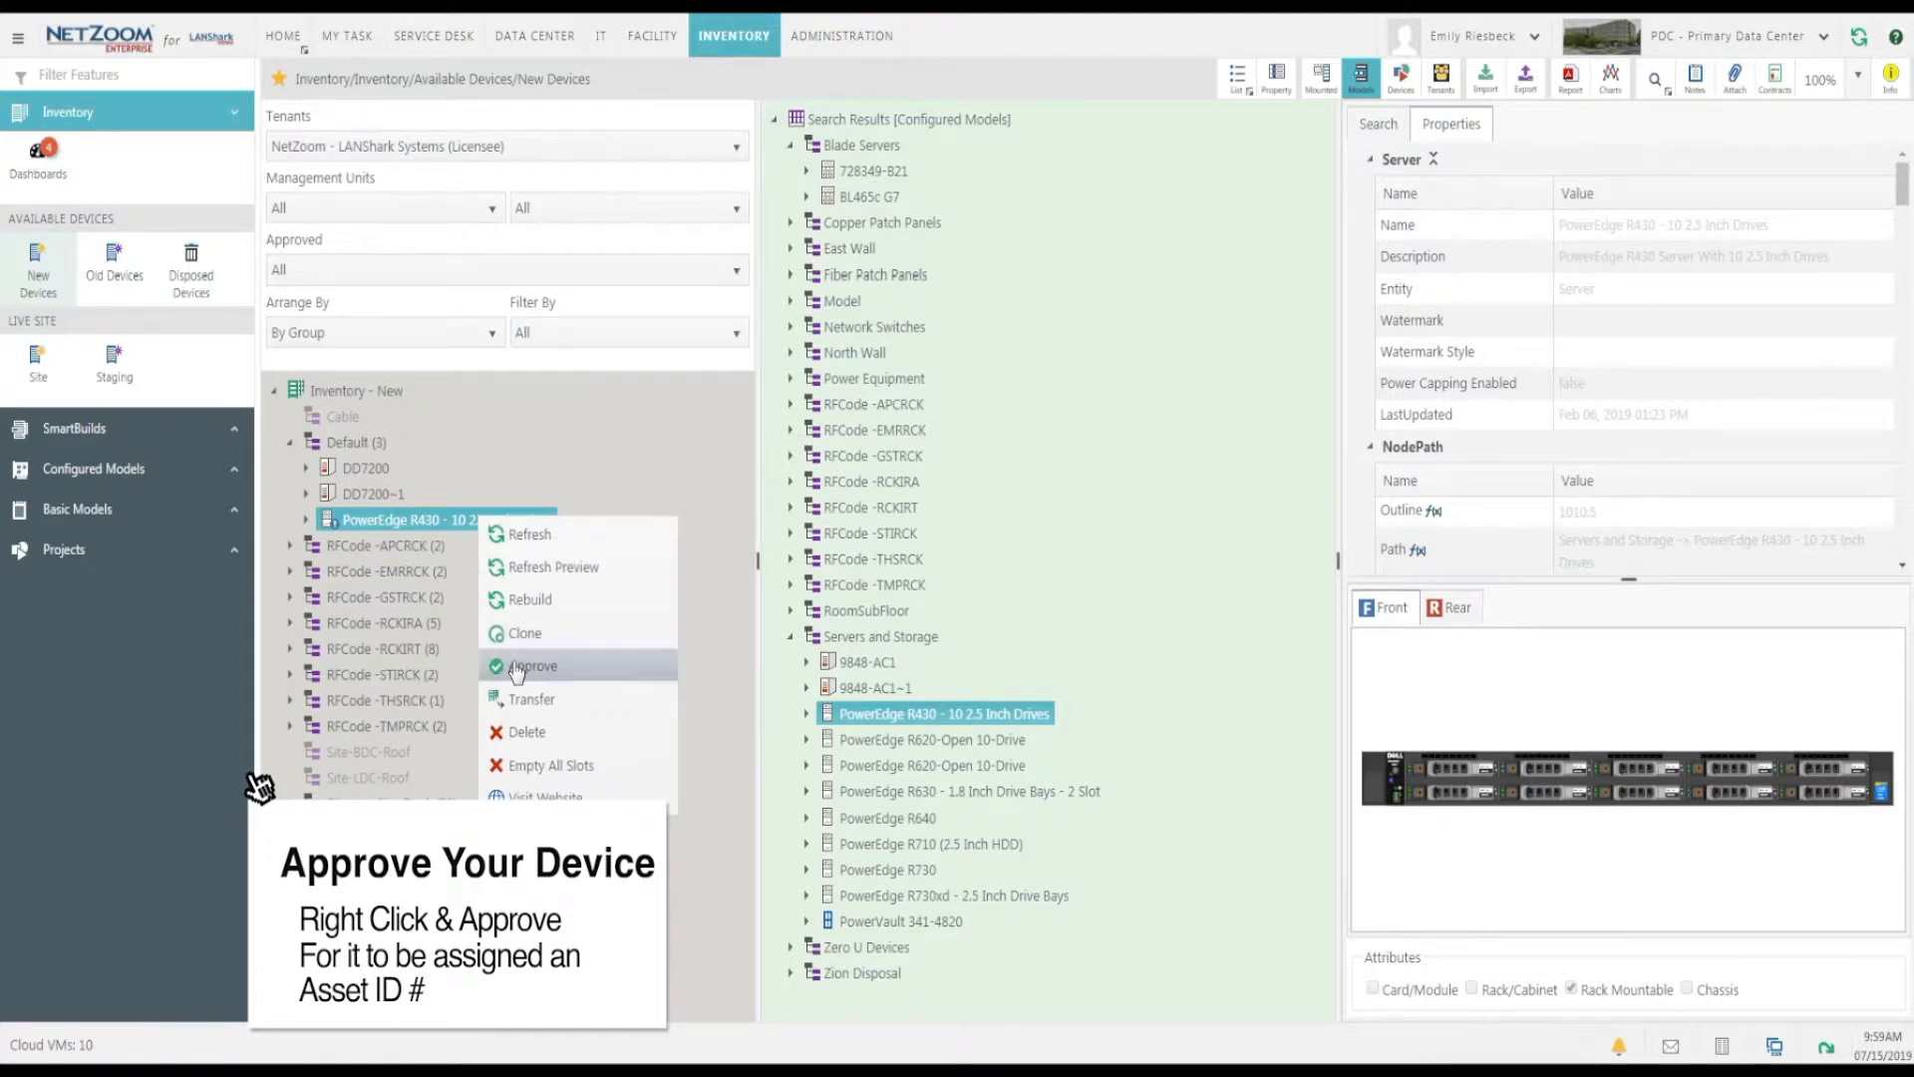
pyautogui.click(506, 666)
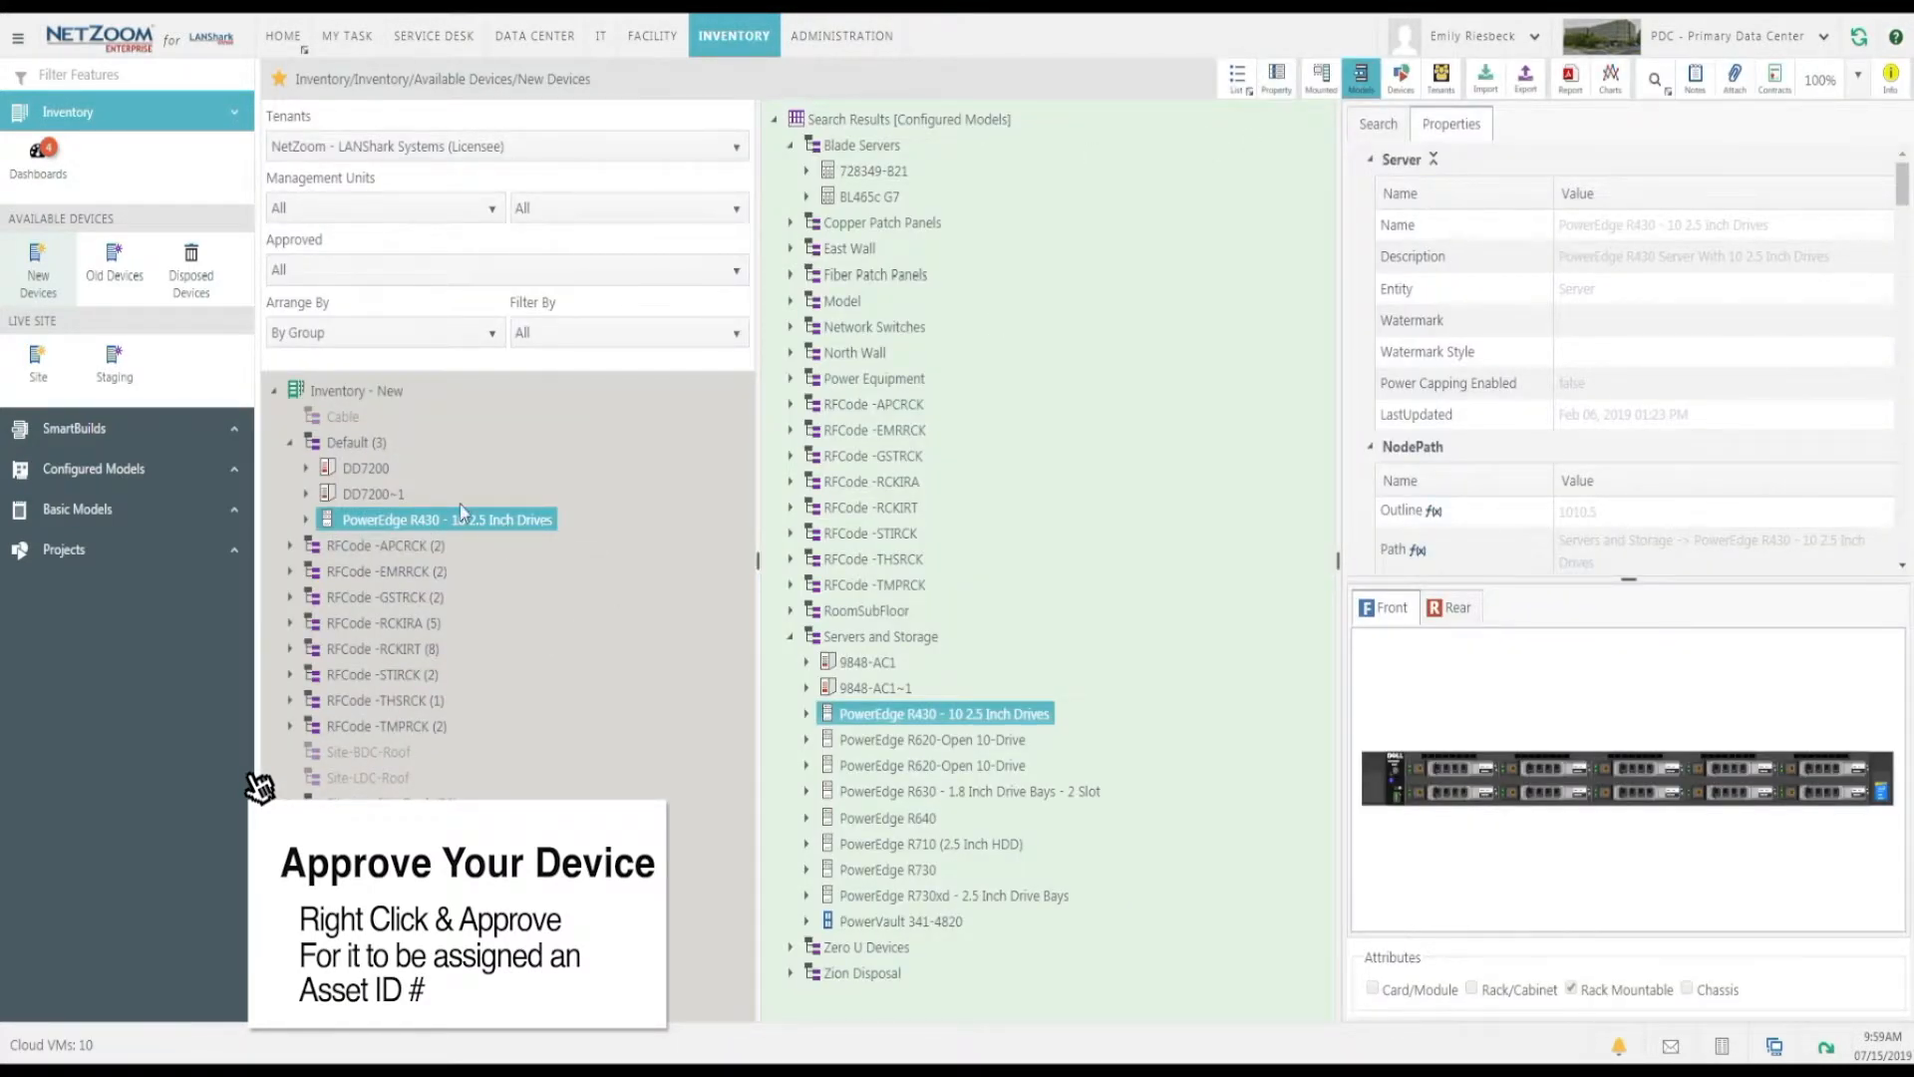
# Open the Edit Data Center feature and expand the front rack units of rack A101 in Zone A, Row A100.
pyautogui.click(539, 35)
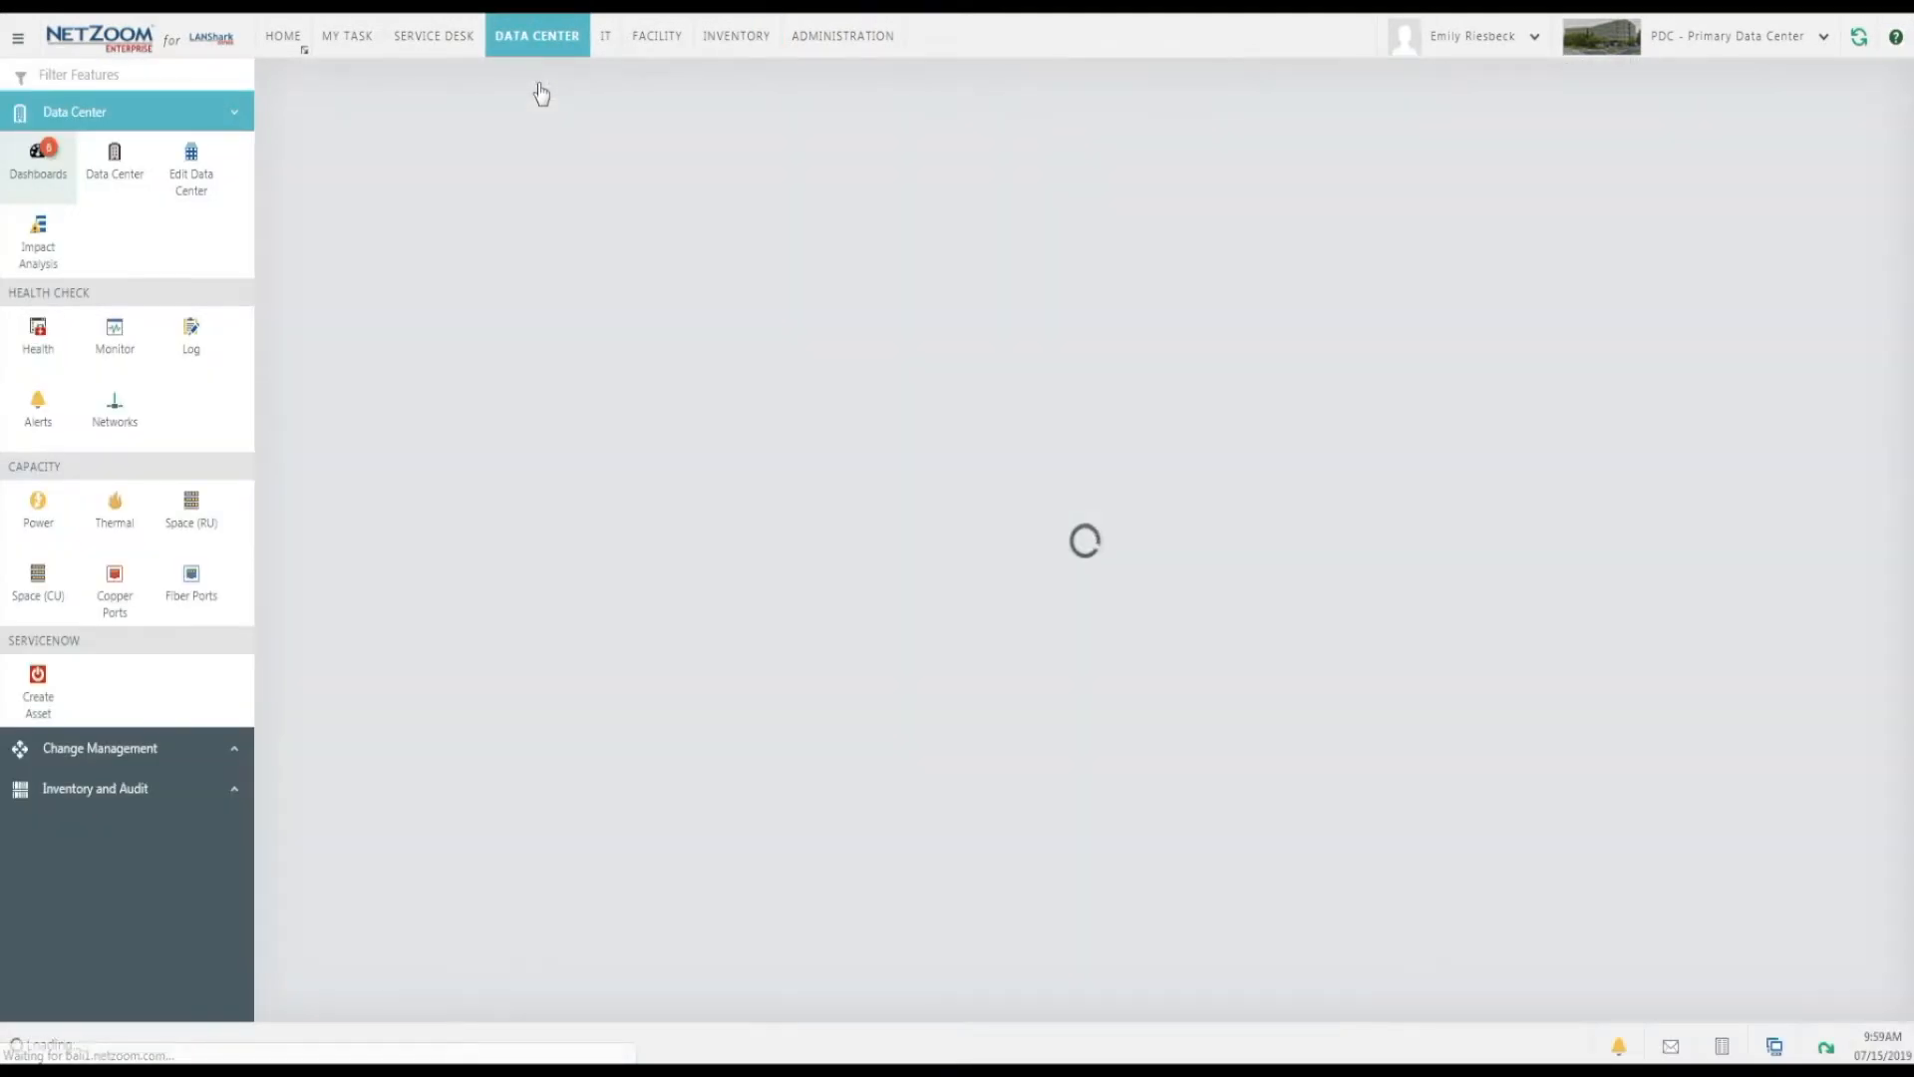
pyautogui.click(199, 179)
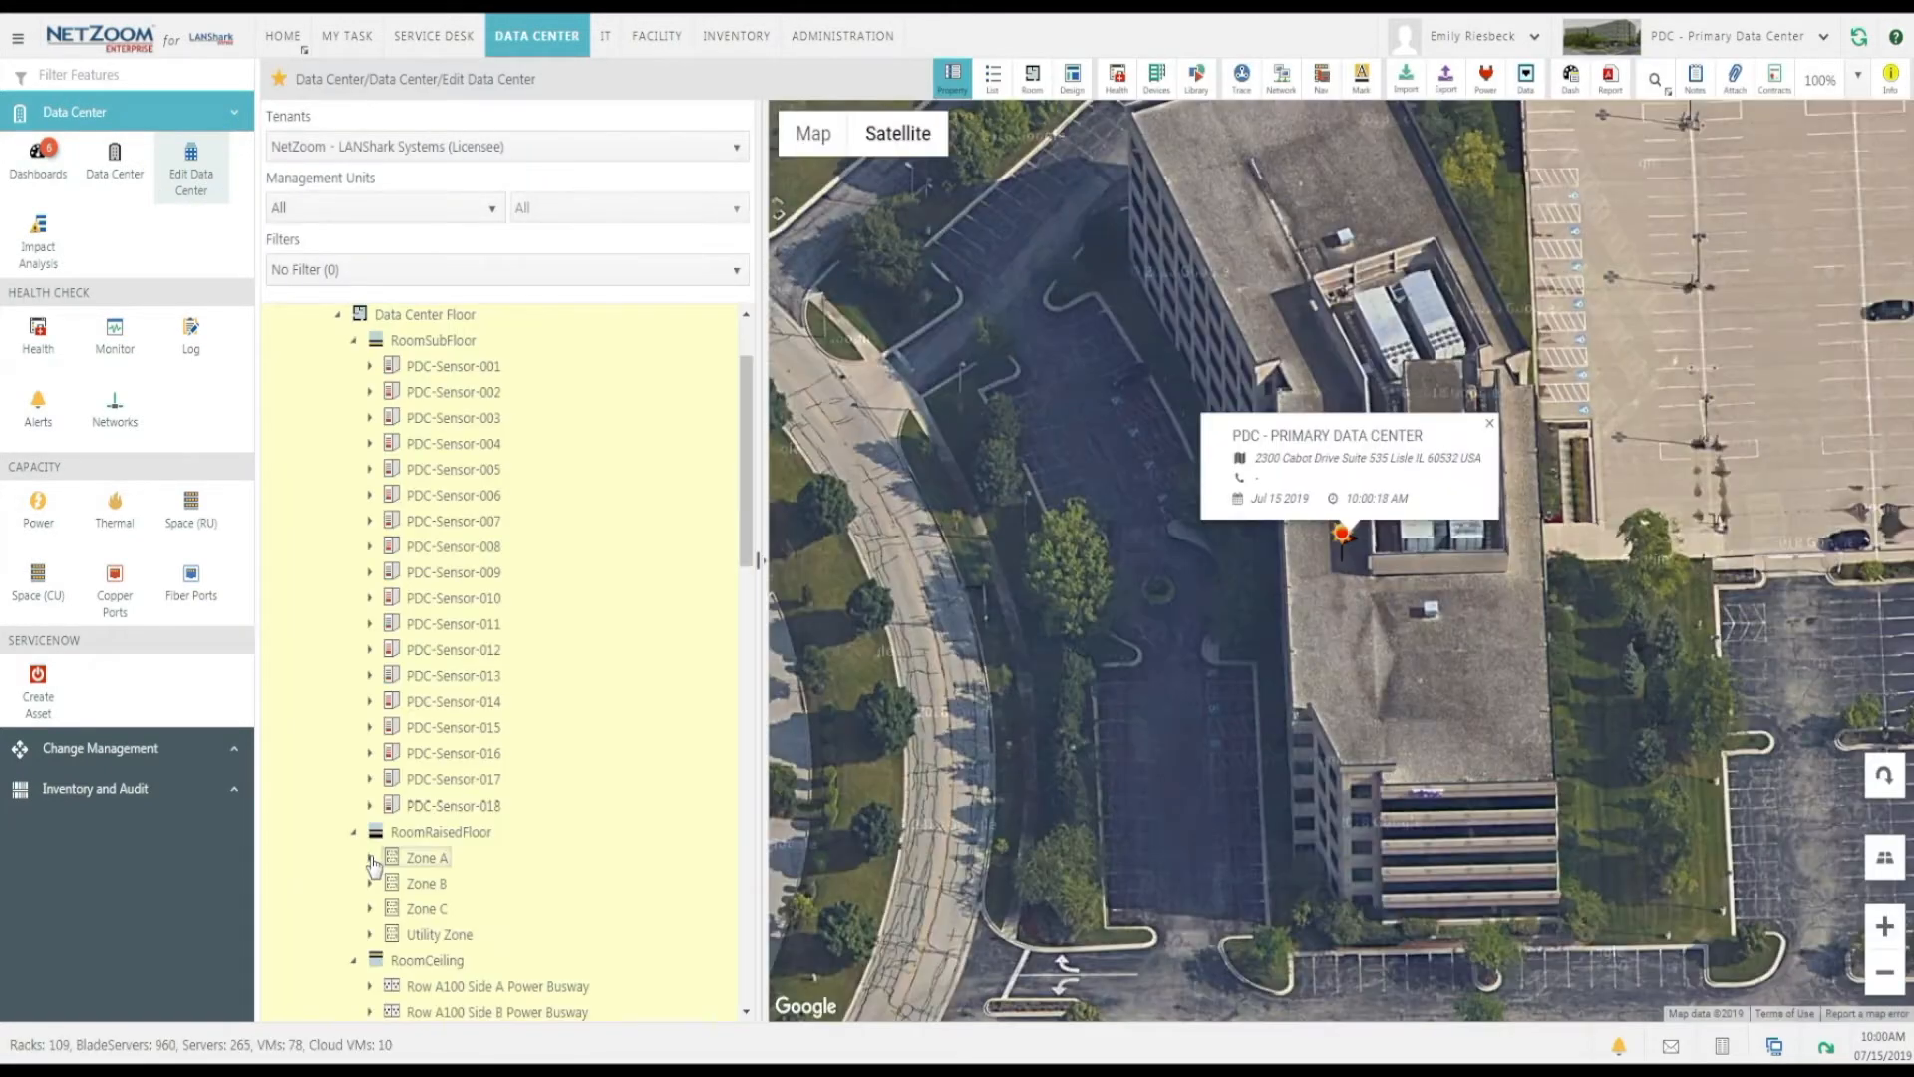
pyautogui.click(371, 857)
pyautogui.click(386, 883)
pyautogui.click(452, 909)
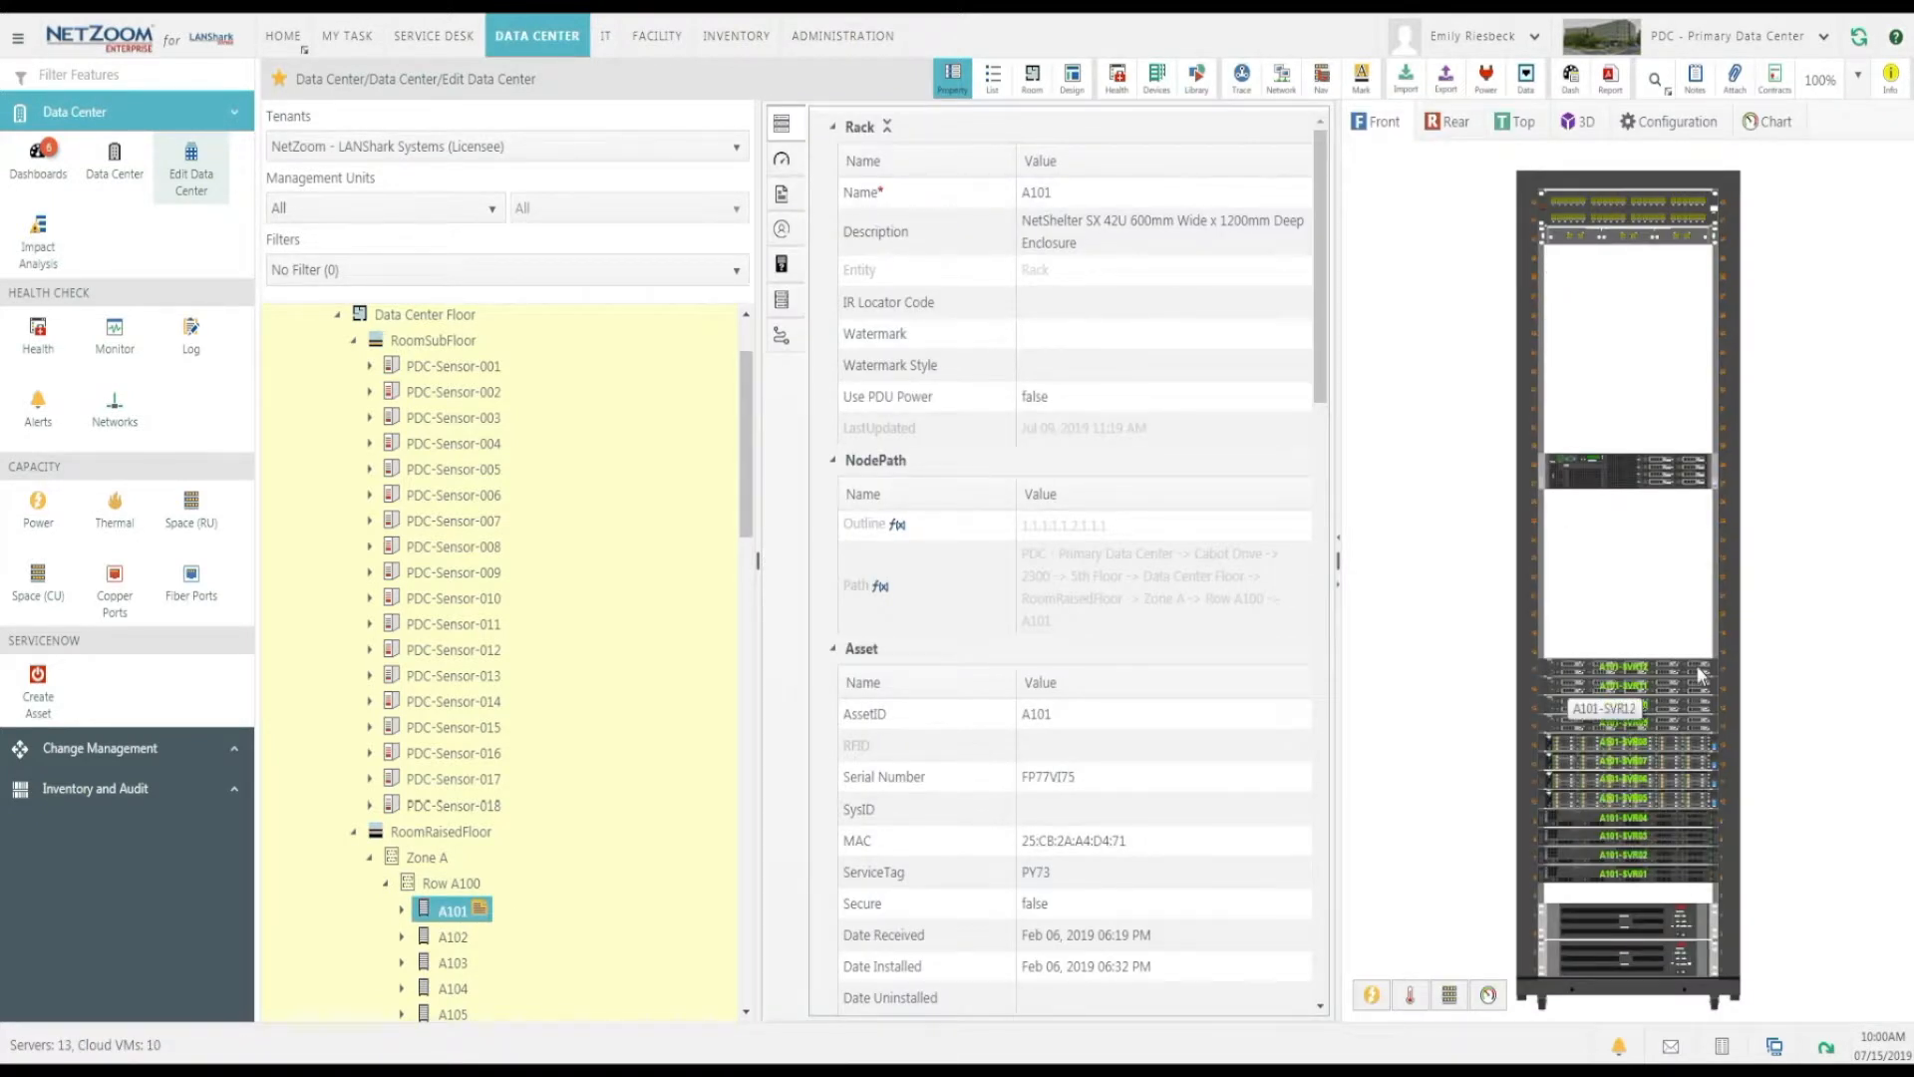
pyautogui.click(402, 909)
pyautogui.click(418, 936)
pyautogui.scroll(-5, 429, 977)
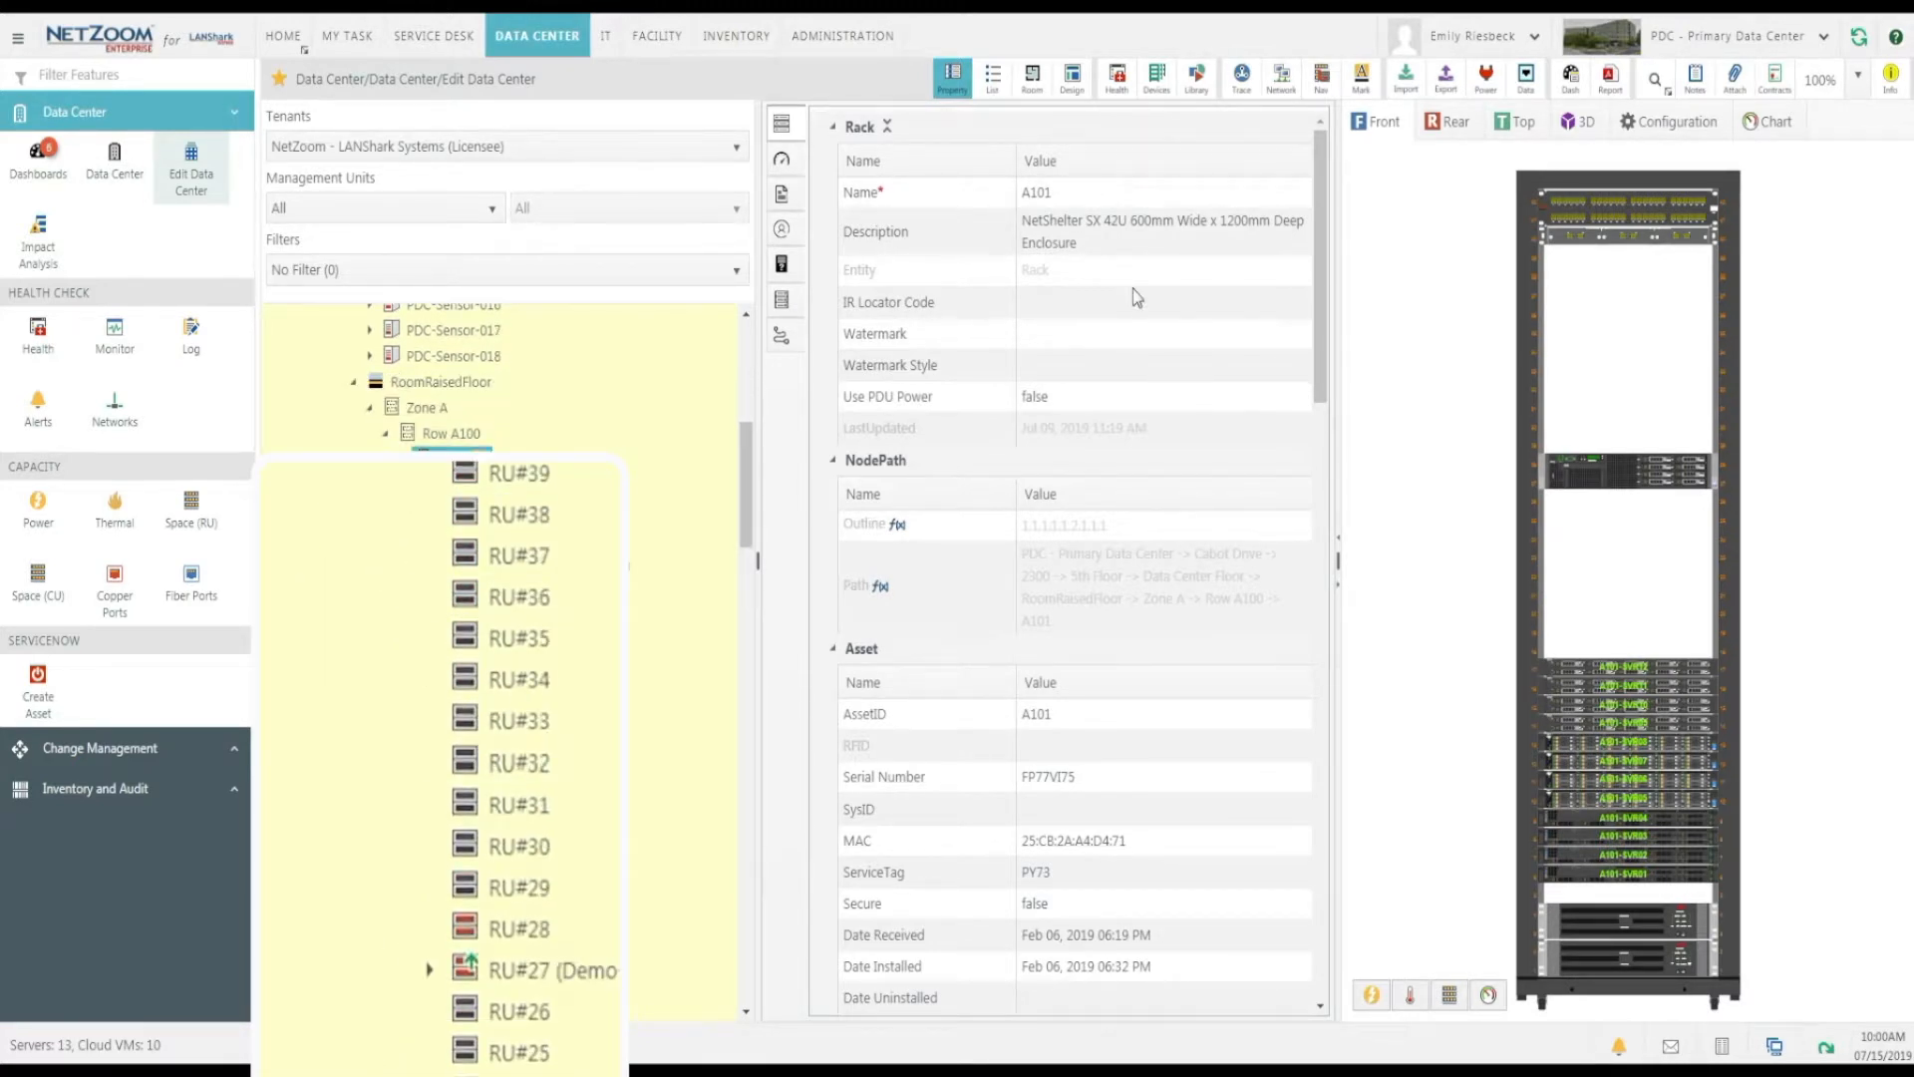
# Open the devices search and list everything in the Inventory - New store.
pyautogui.click(1162, 84)
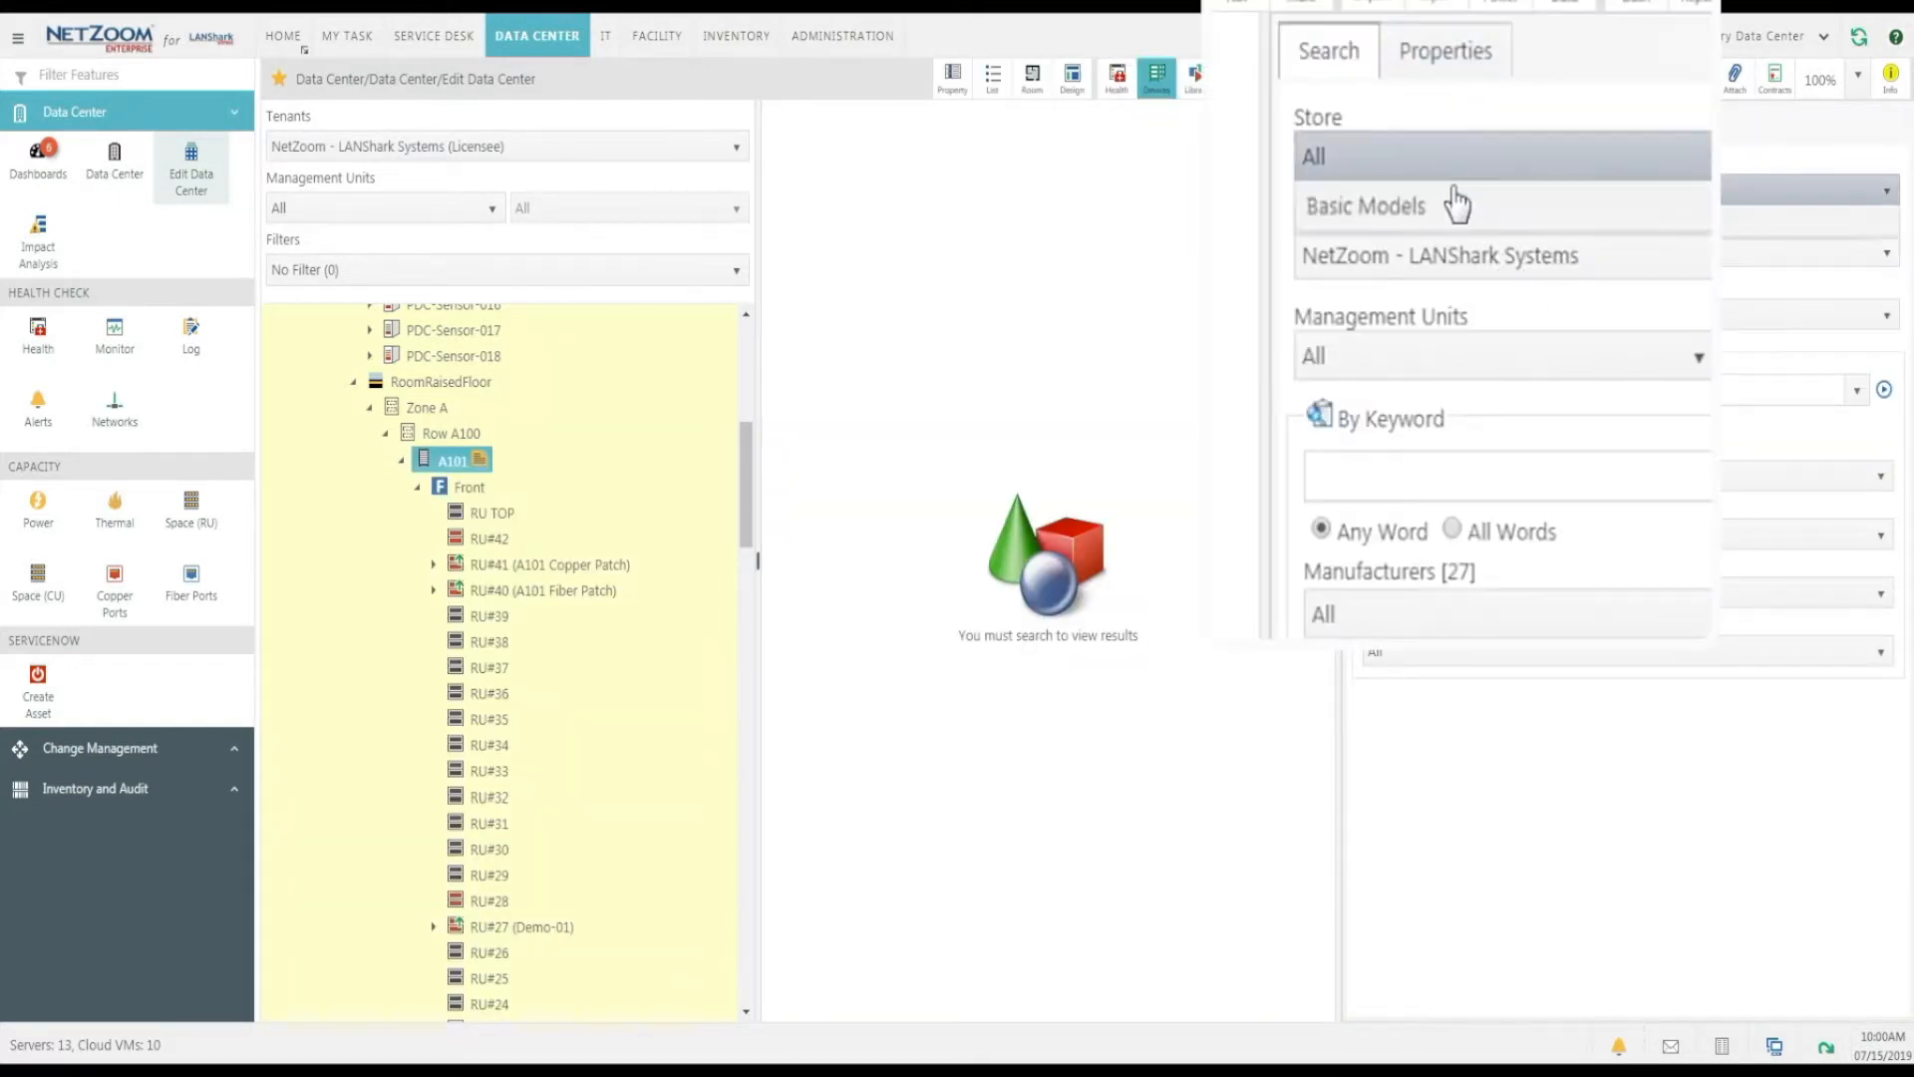
pyautogui.click(1449, 184)
pyautogui.click(1432, 305)
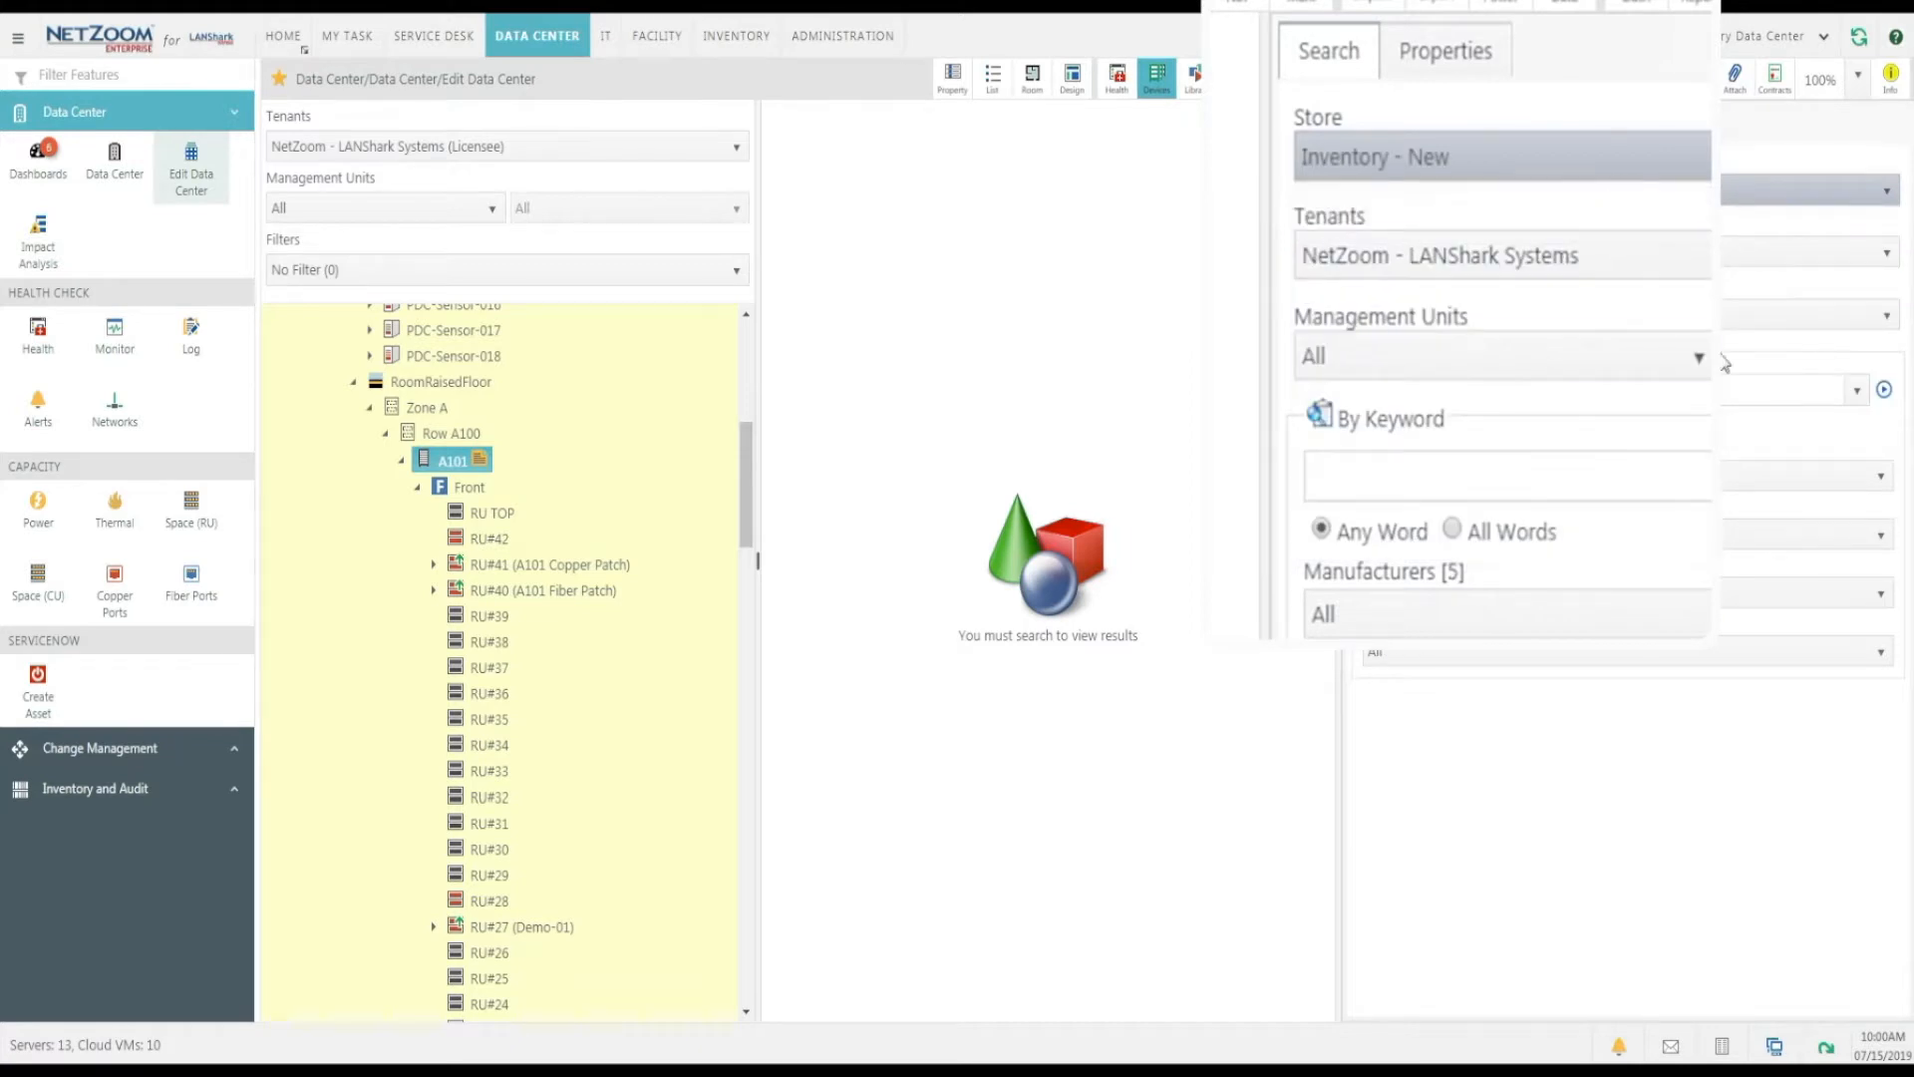
pyautogui.click(1883, 392)
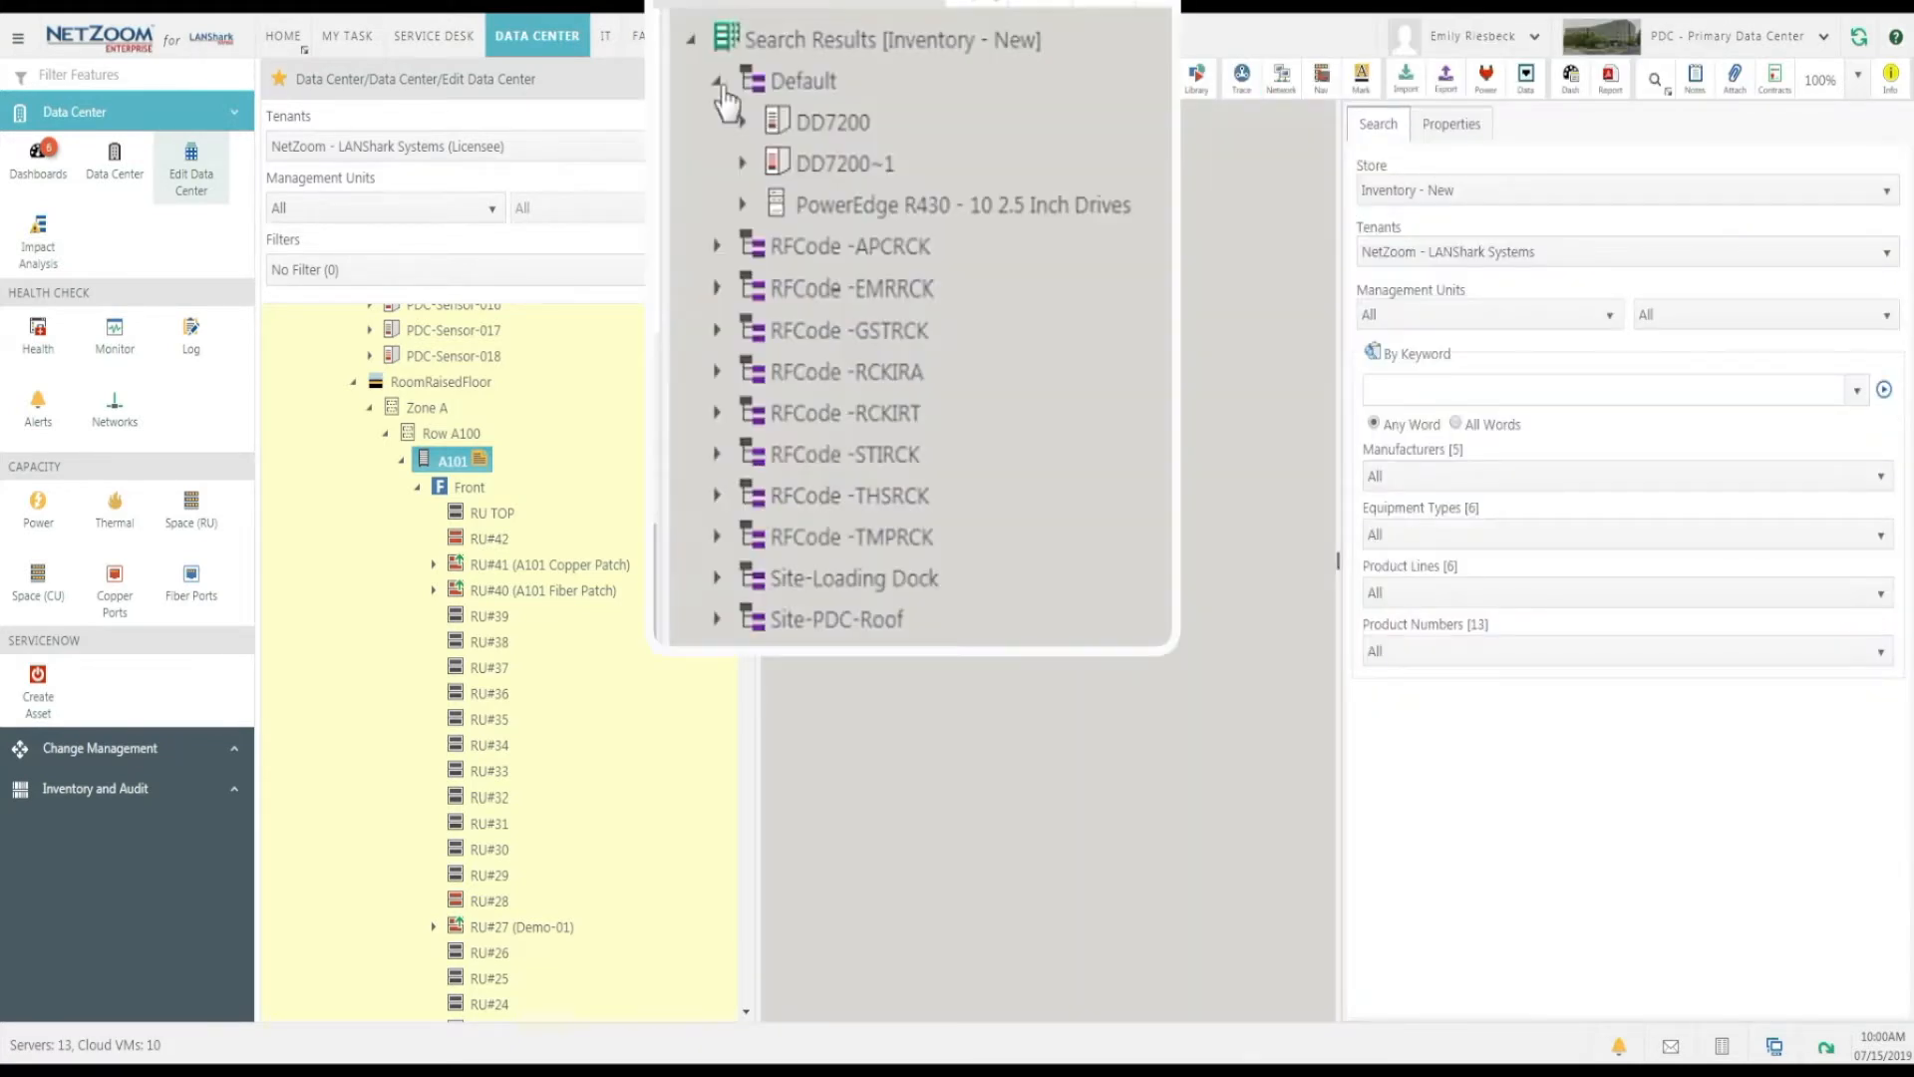
# Mount the new PowerEdge R430 by its front at RU#30 of rack A101, on both sides, and show its properties and 3D view.
pyautogui.click(742, 204)
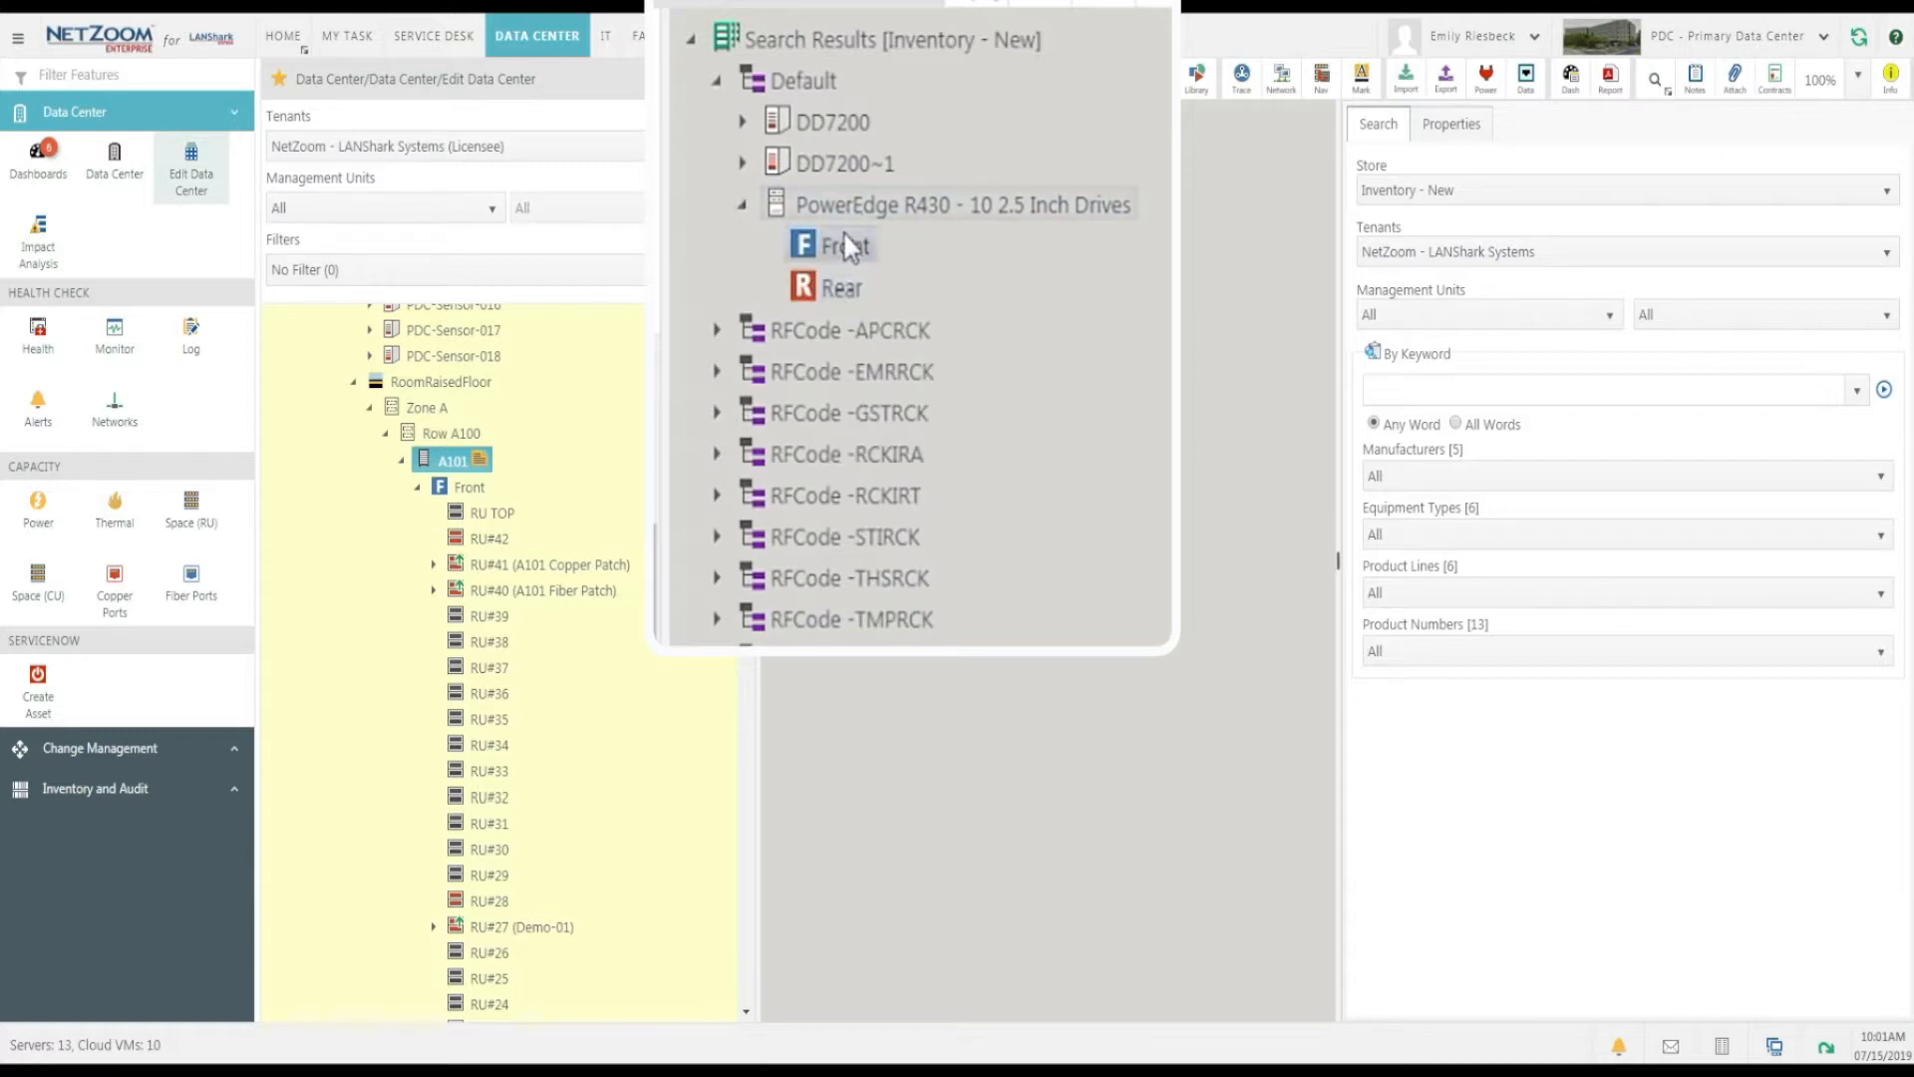
pyautogui.moveTo(863, 249); pyautogui.dragTo(457, 897)
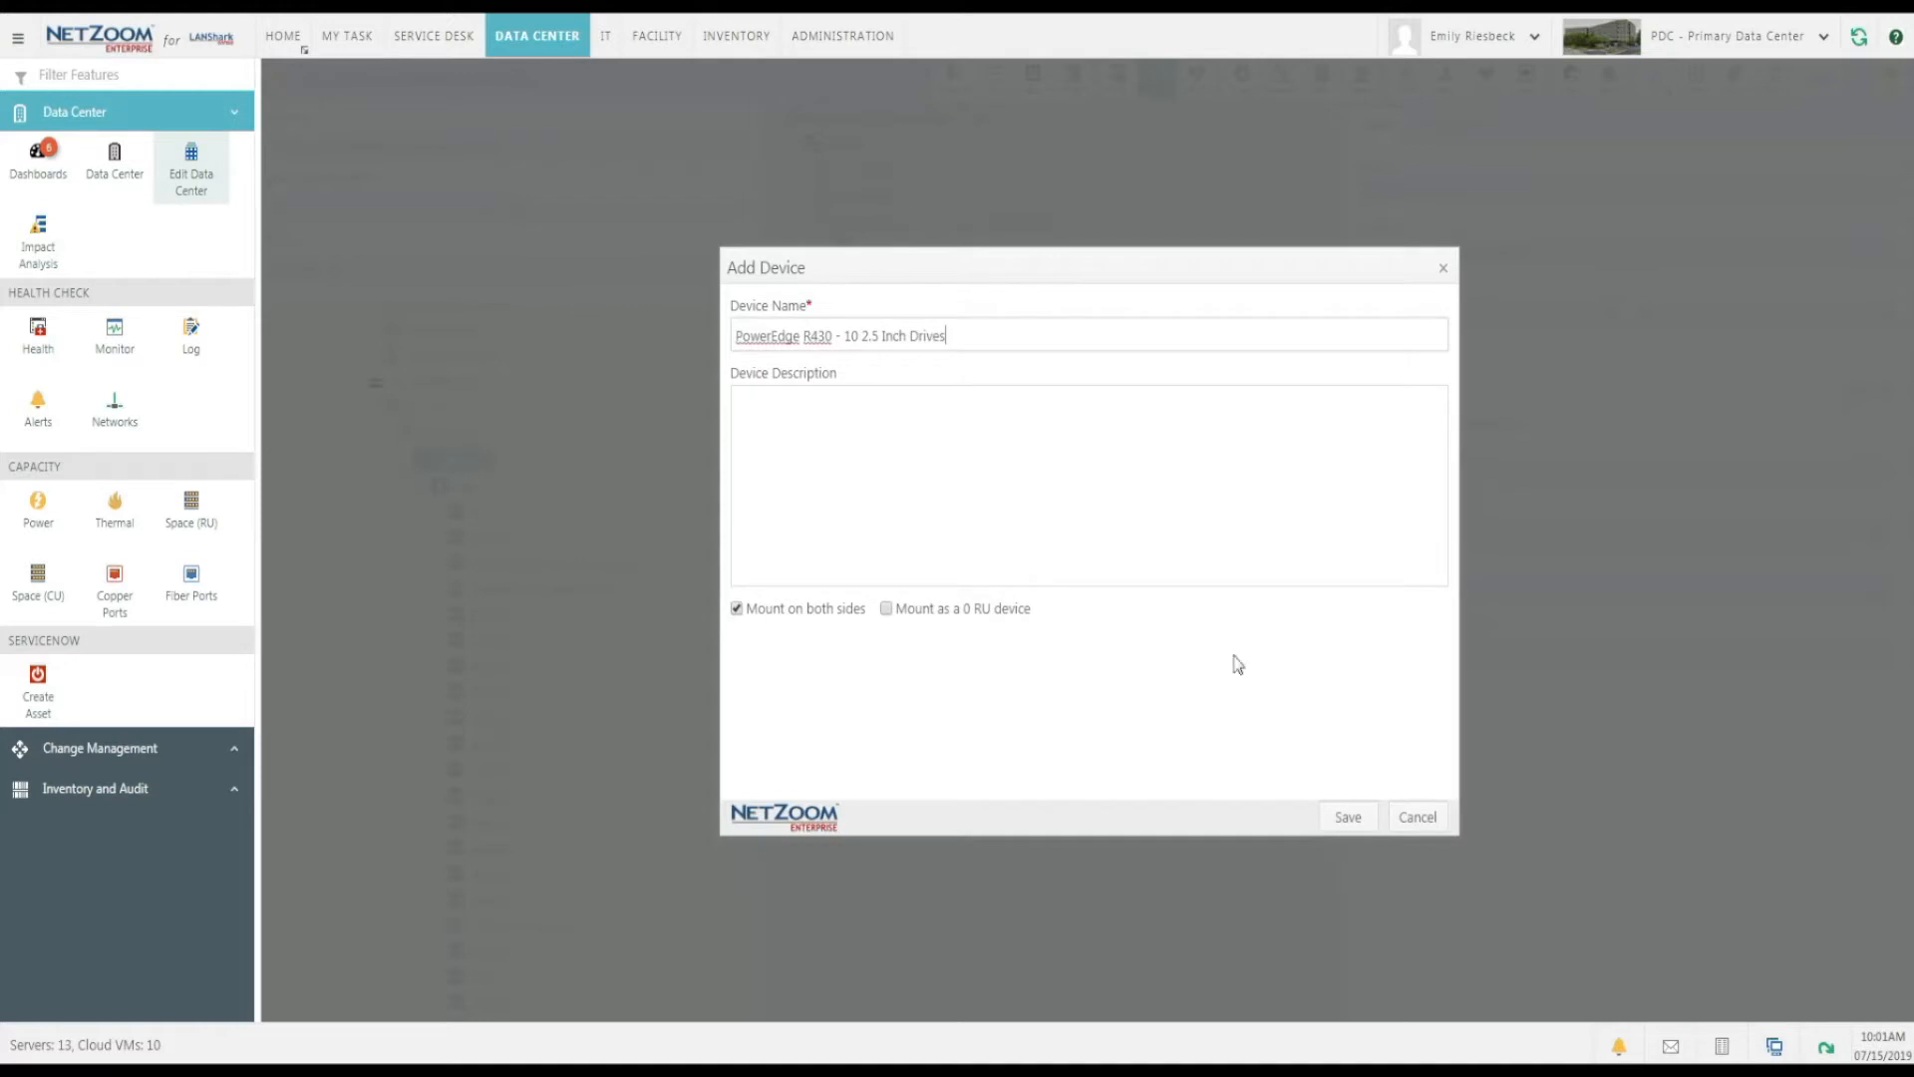
pyautogui.click(1346, 816)
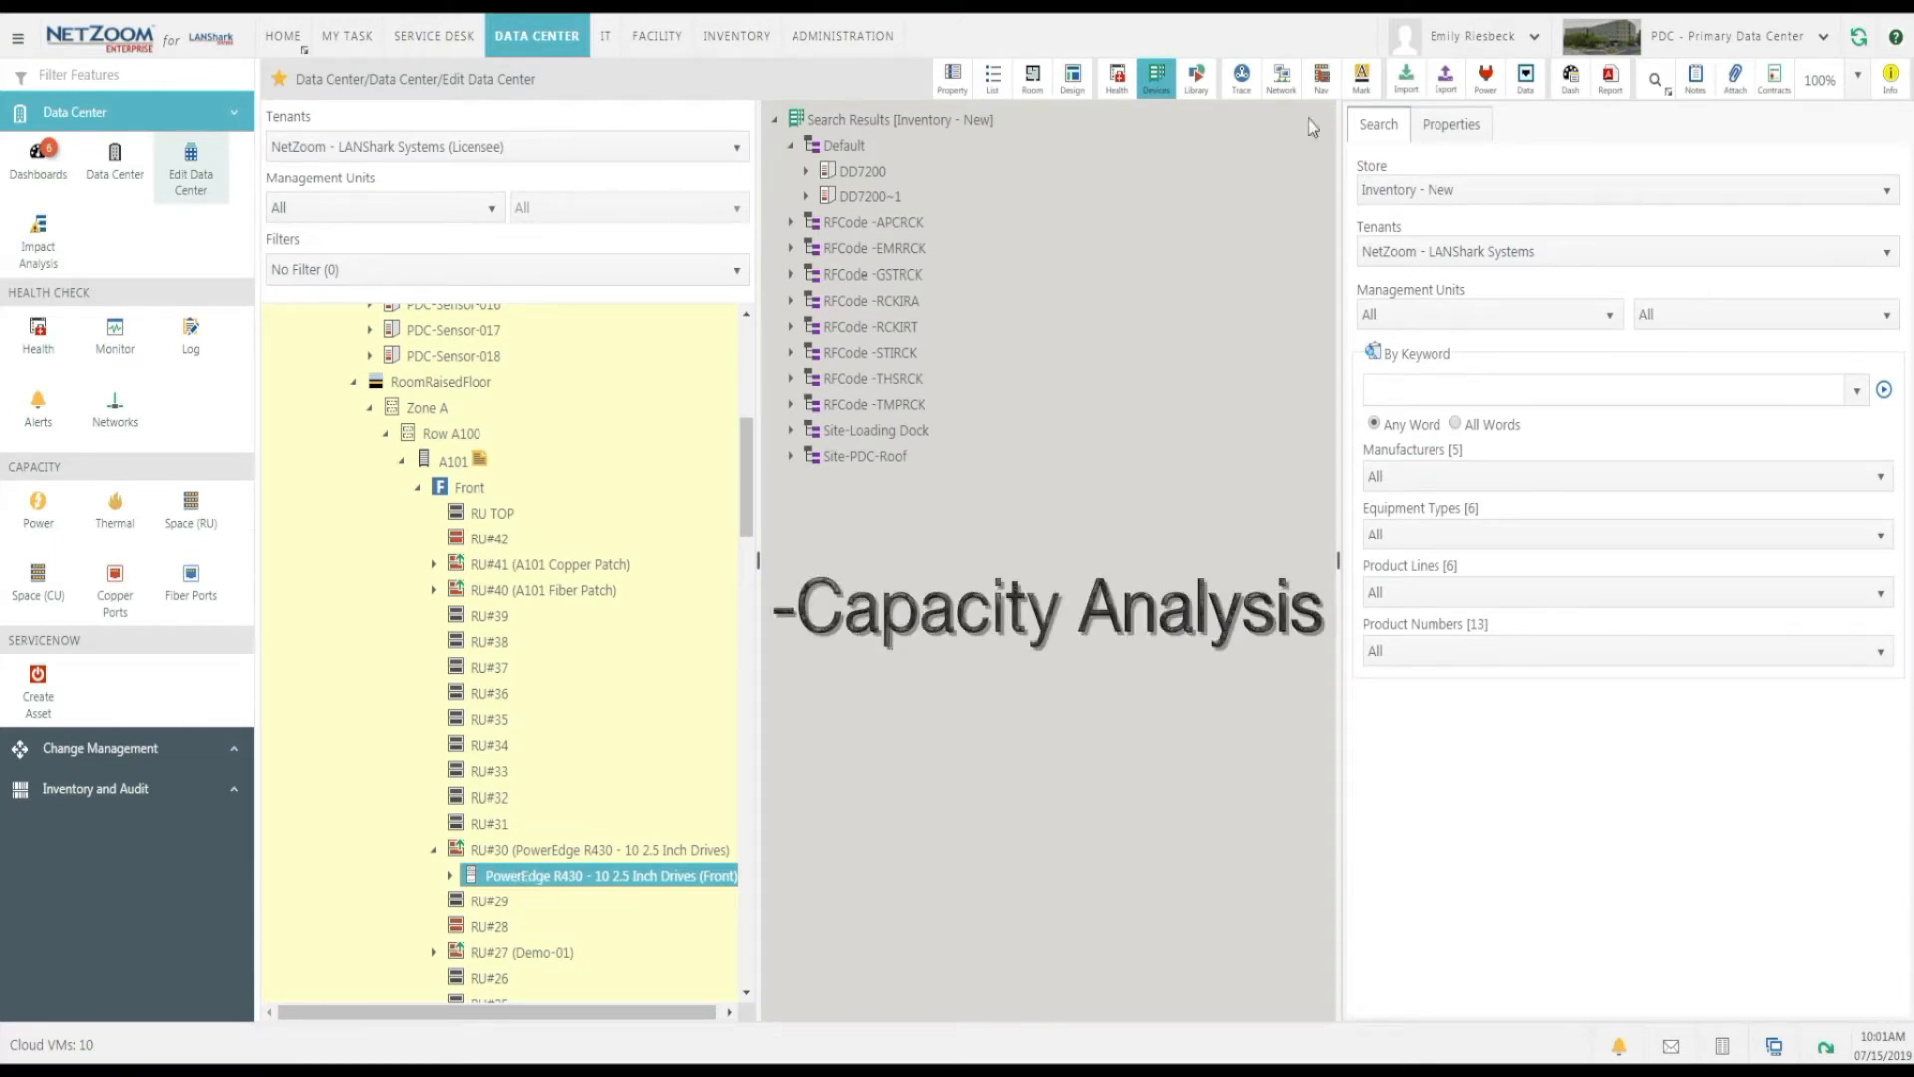
pyautogui.click(949, 78)
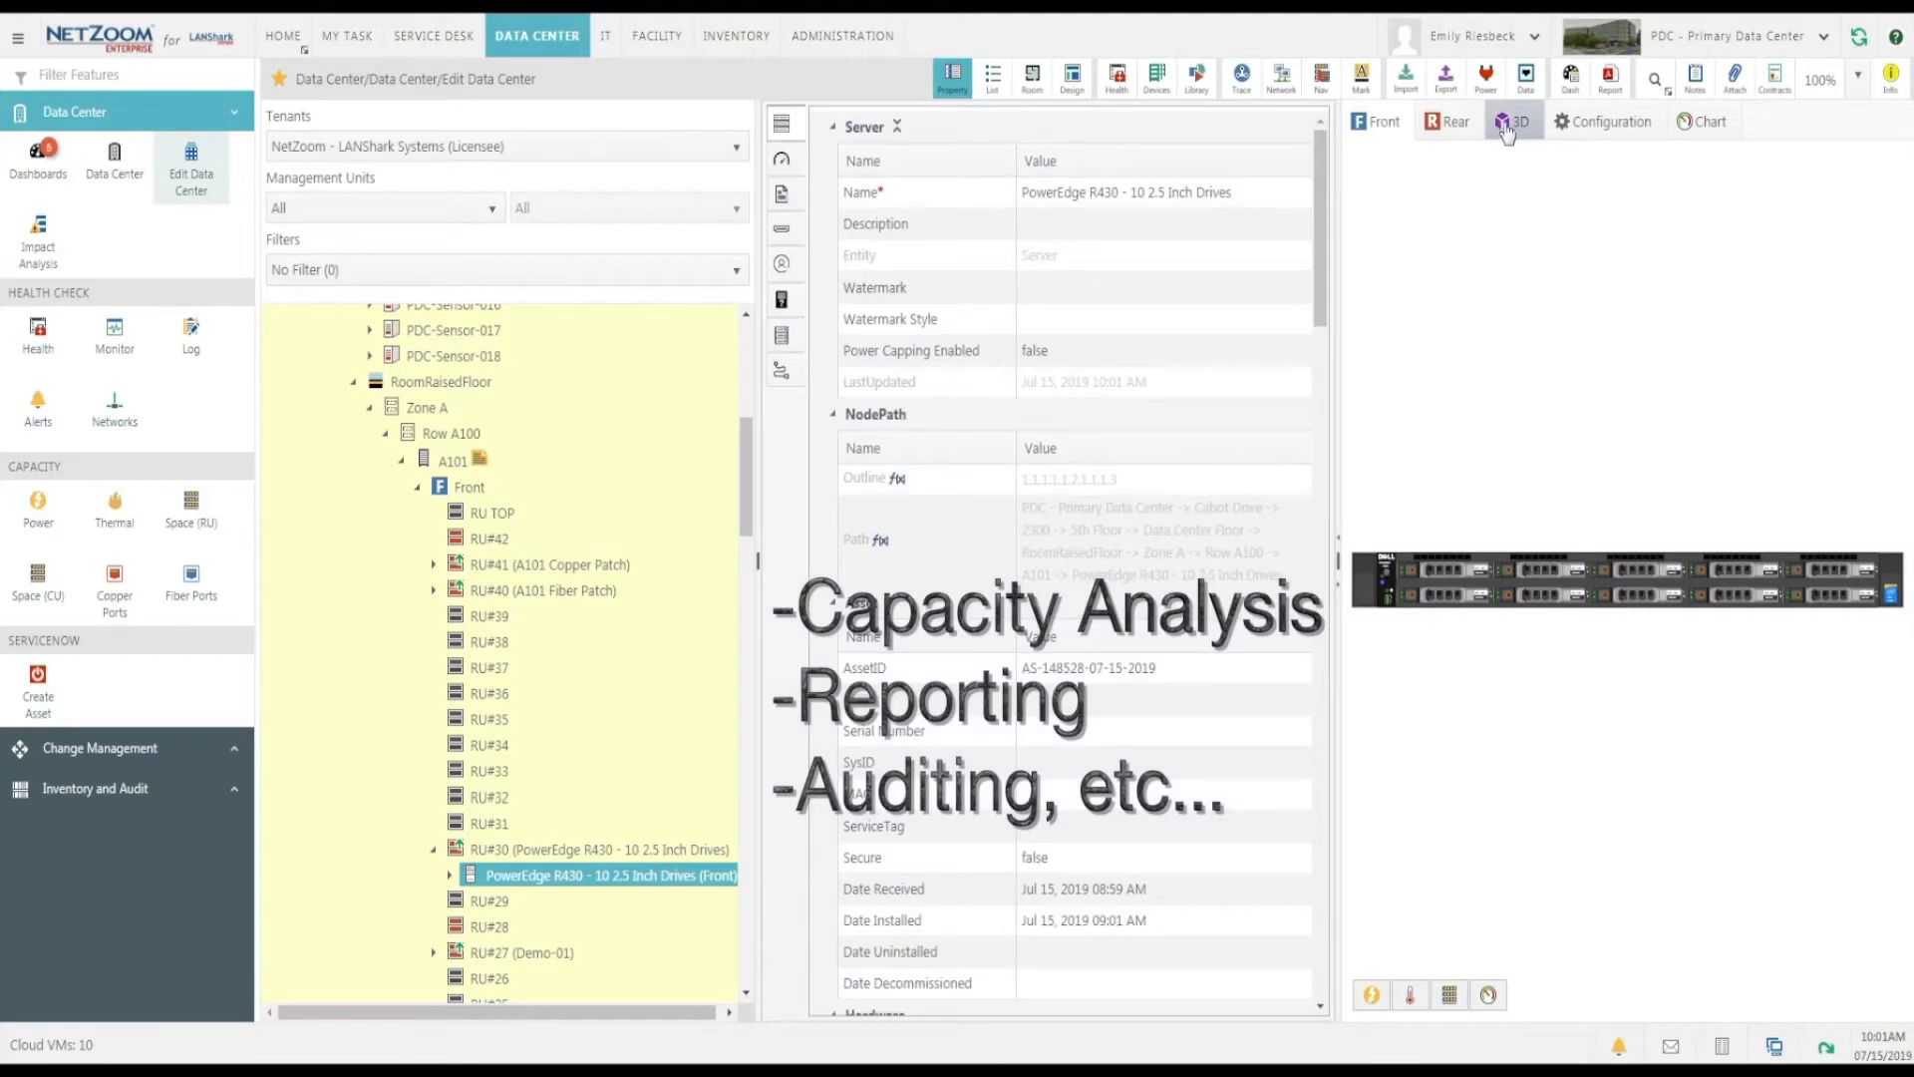
pyautogui.click(1506, 124)
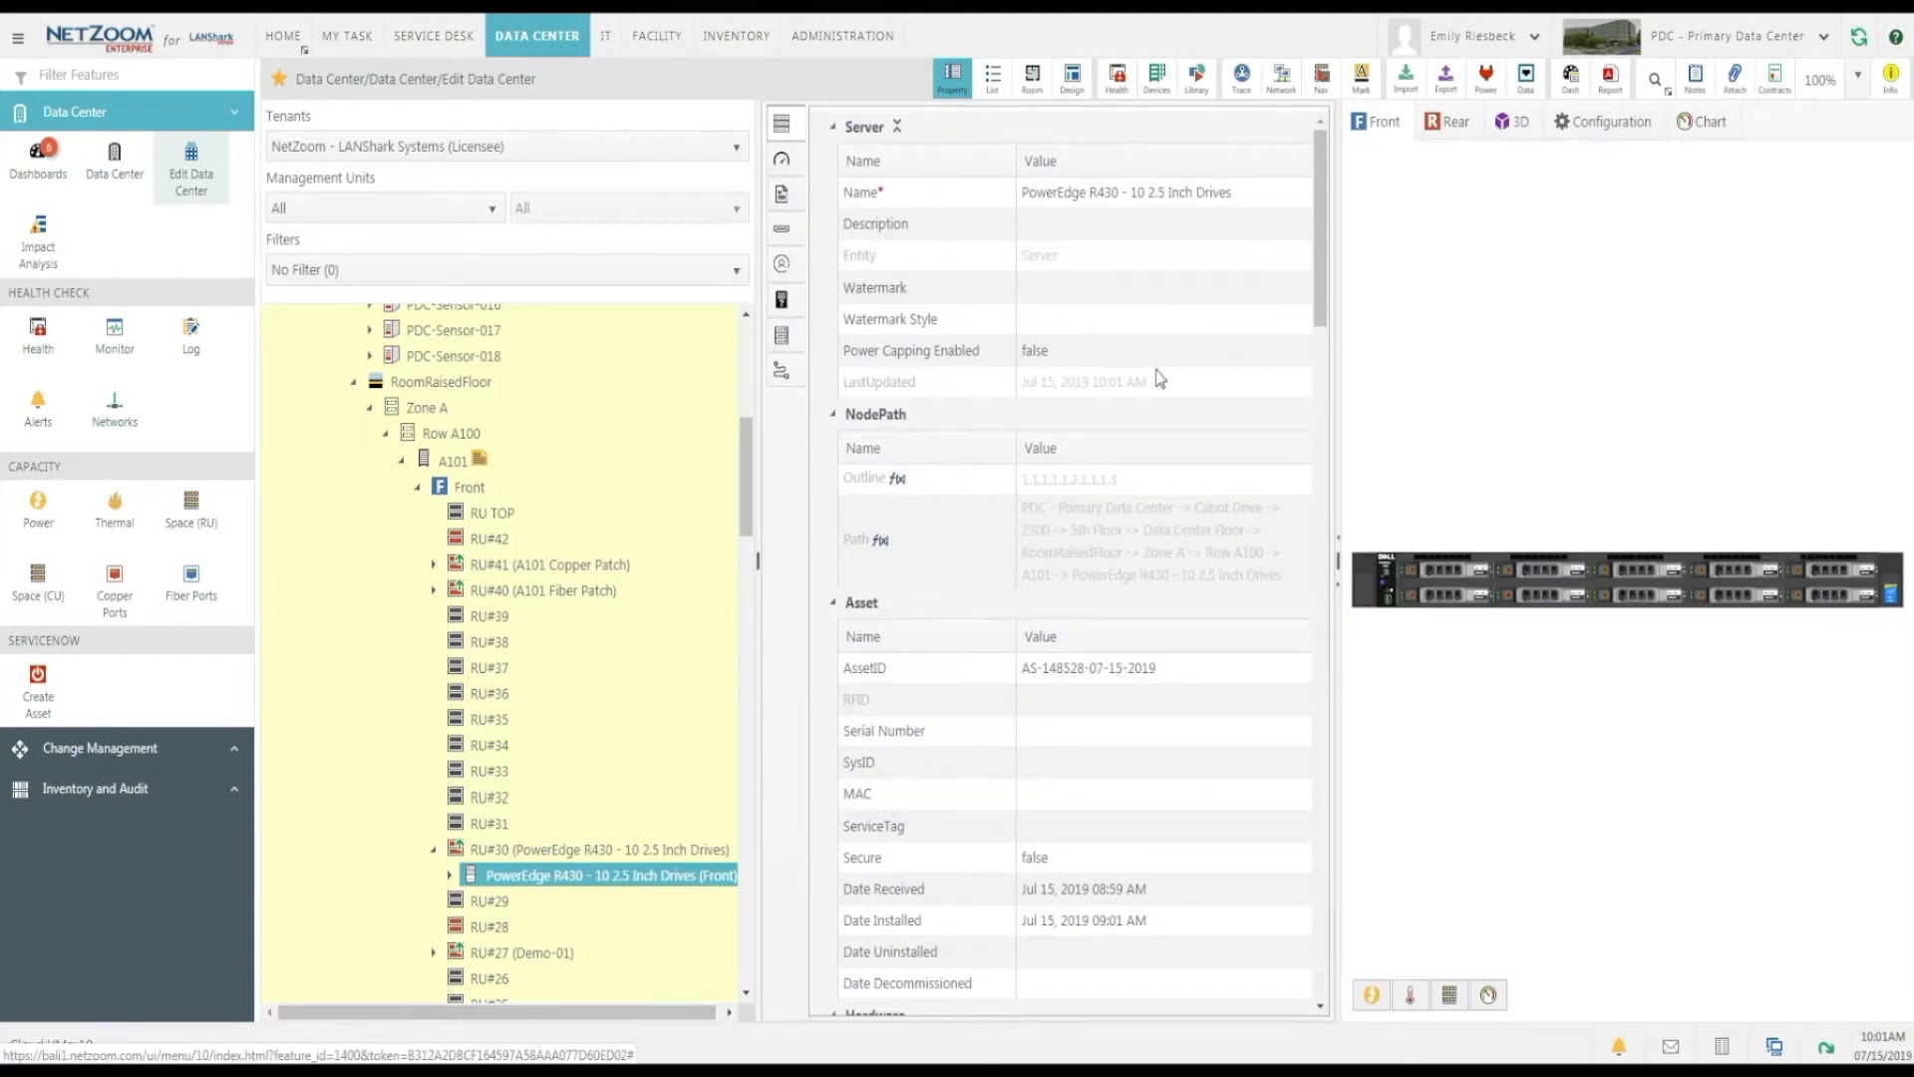
# Delete the PowerEdge R430 server from RU#30 of rack A101.
pyautogui.rightClick(602, 884)
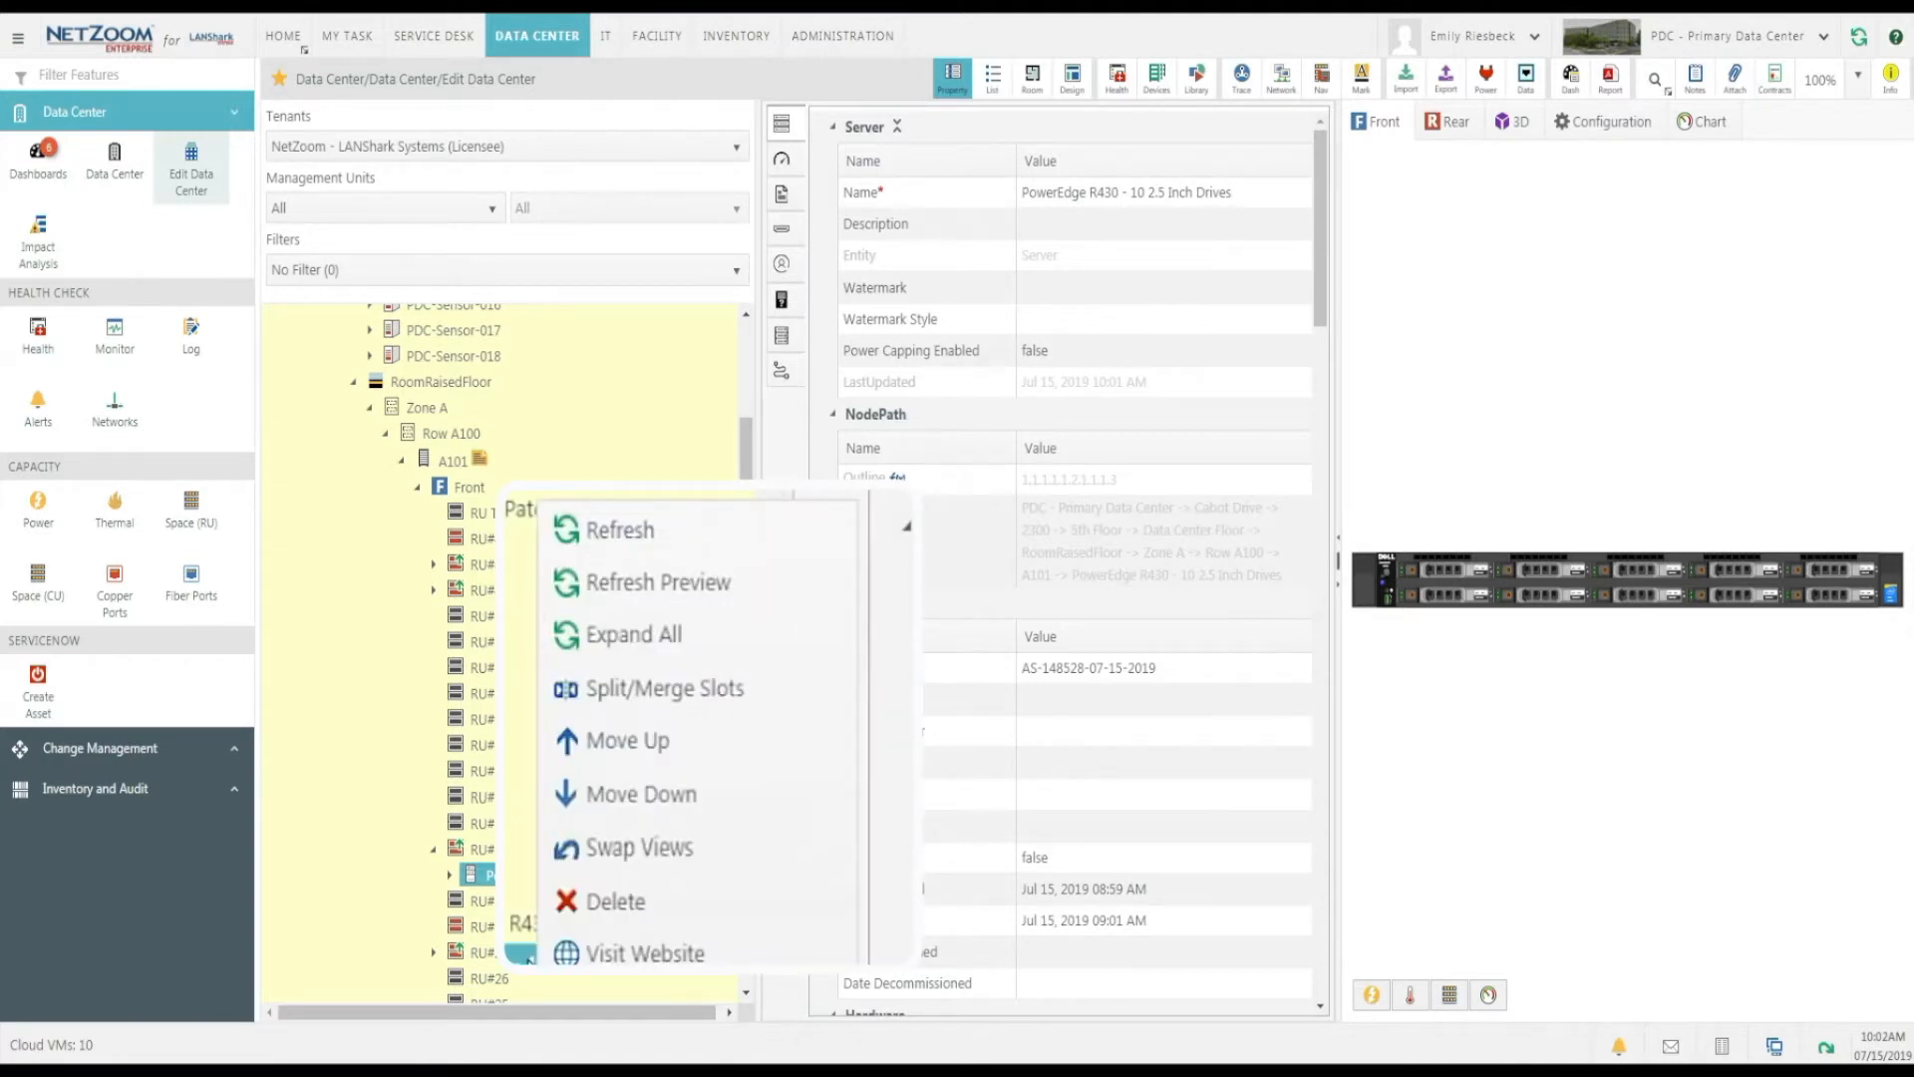
pyautogui.click(598, 903)
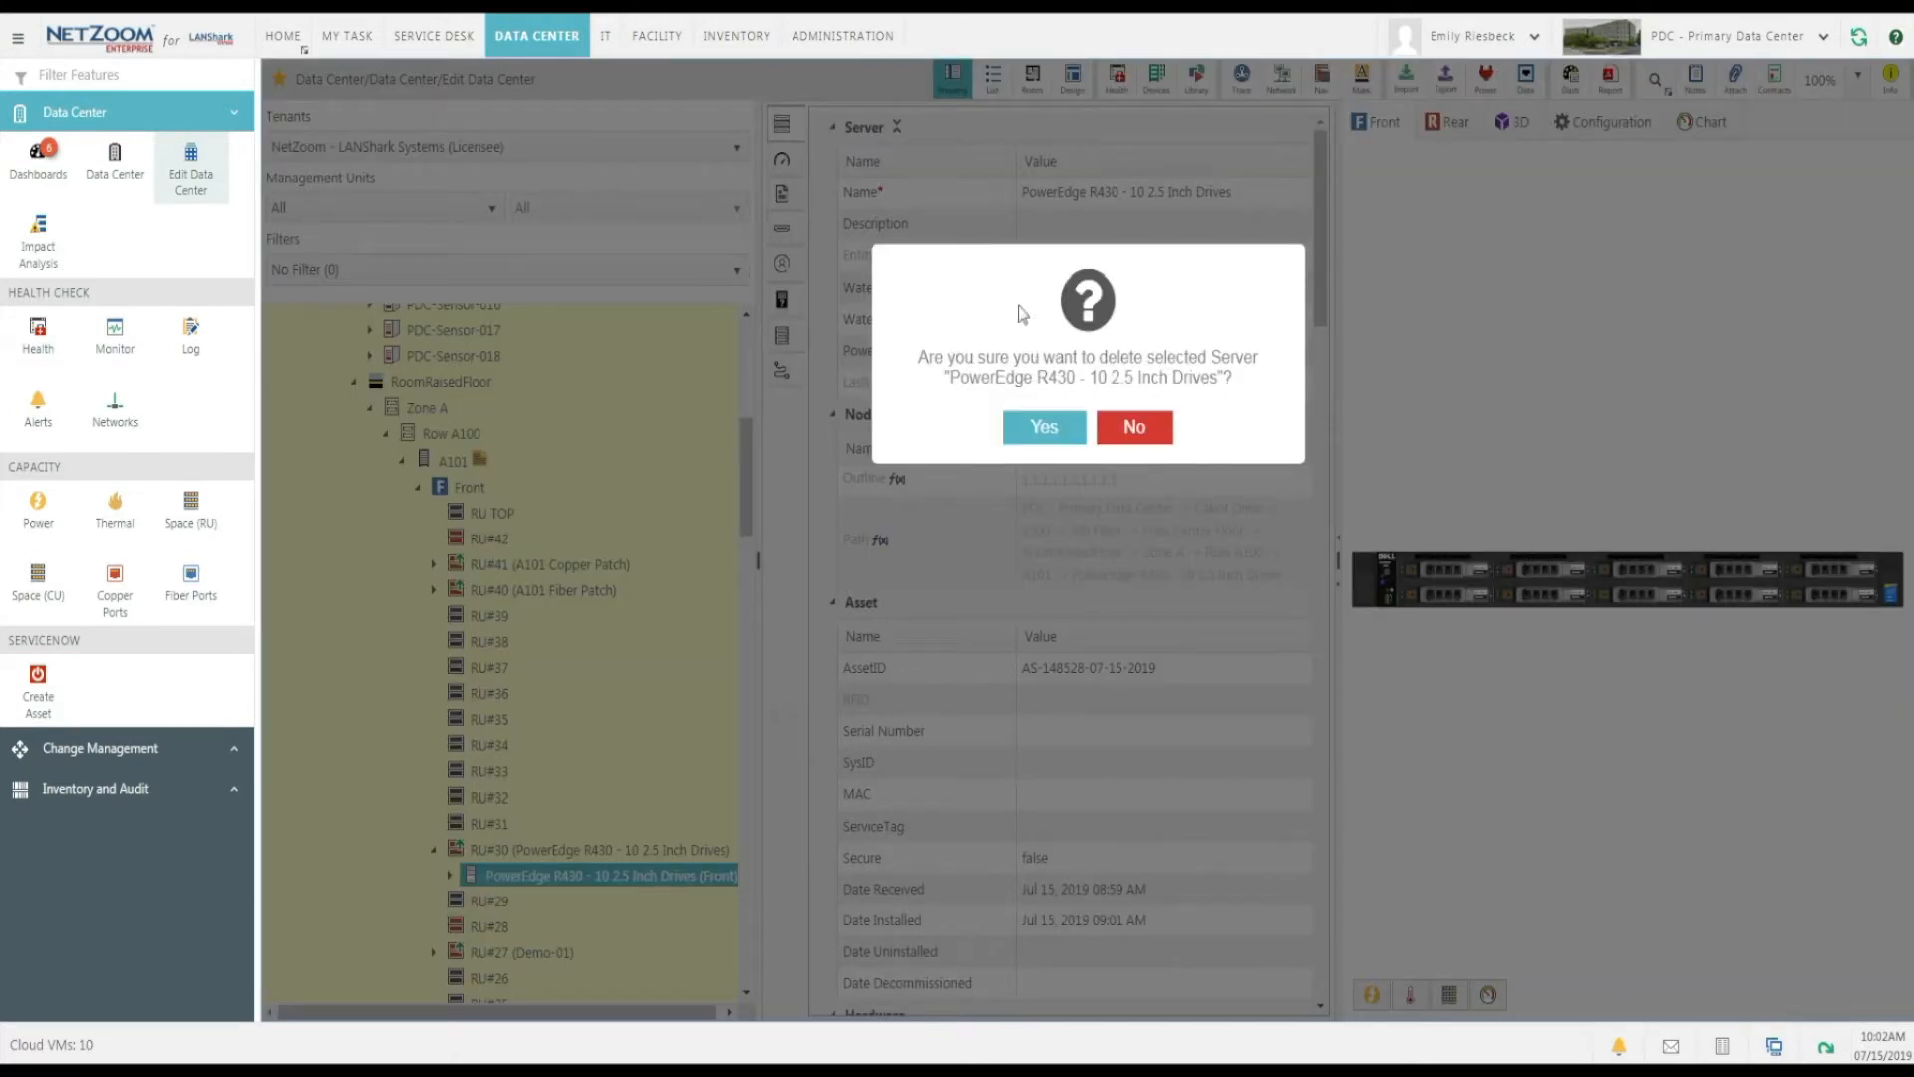
pyautogui.click(1047, 427)
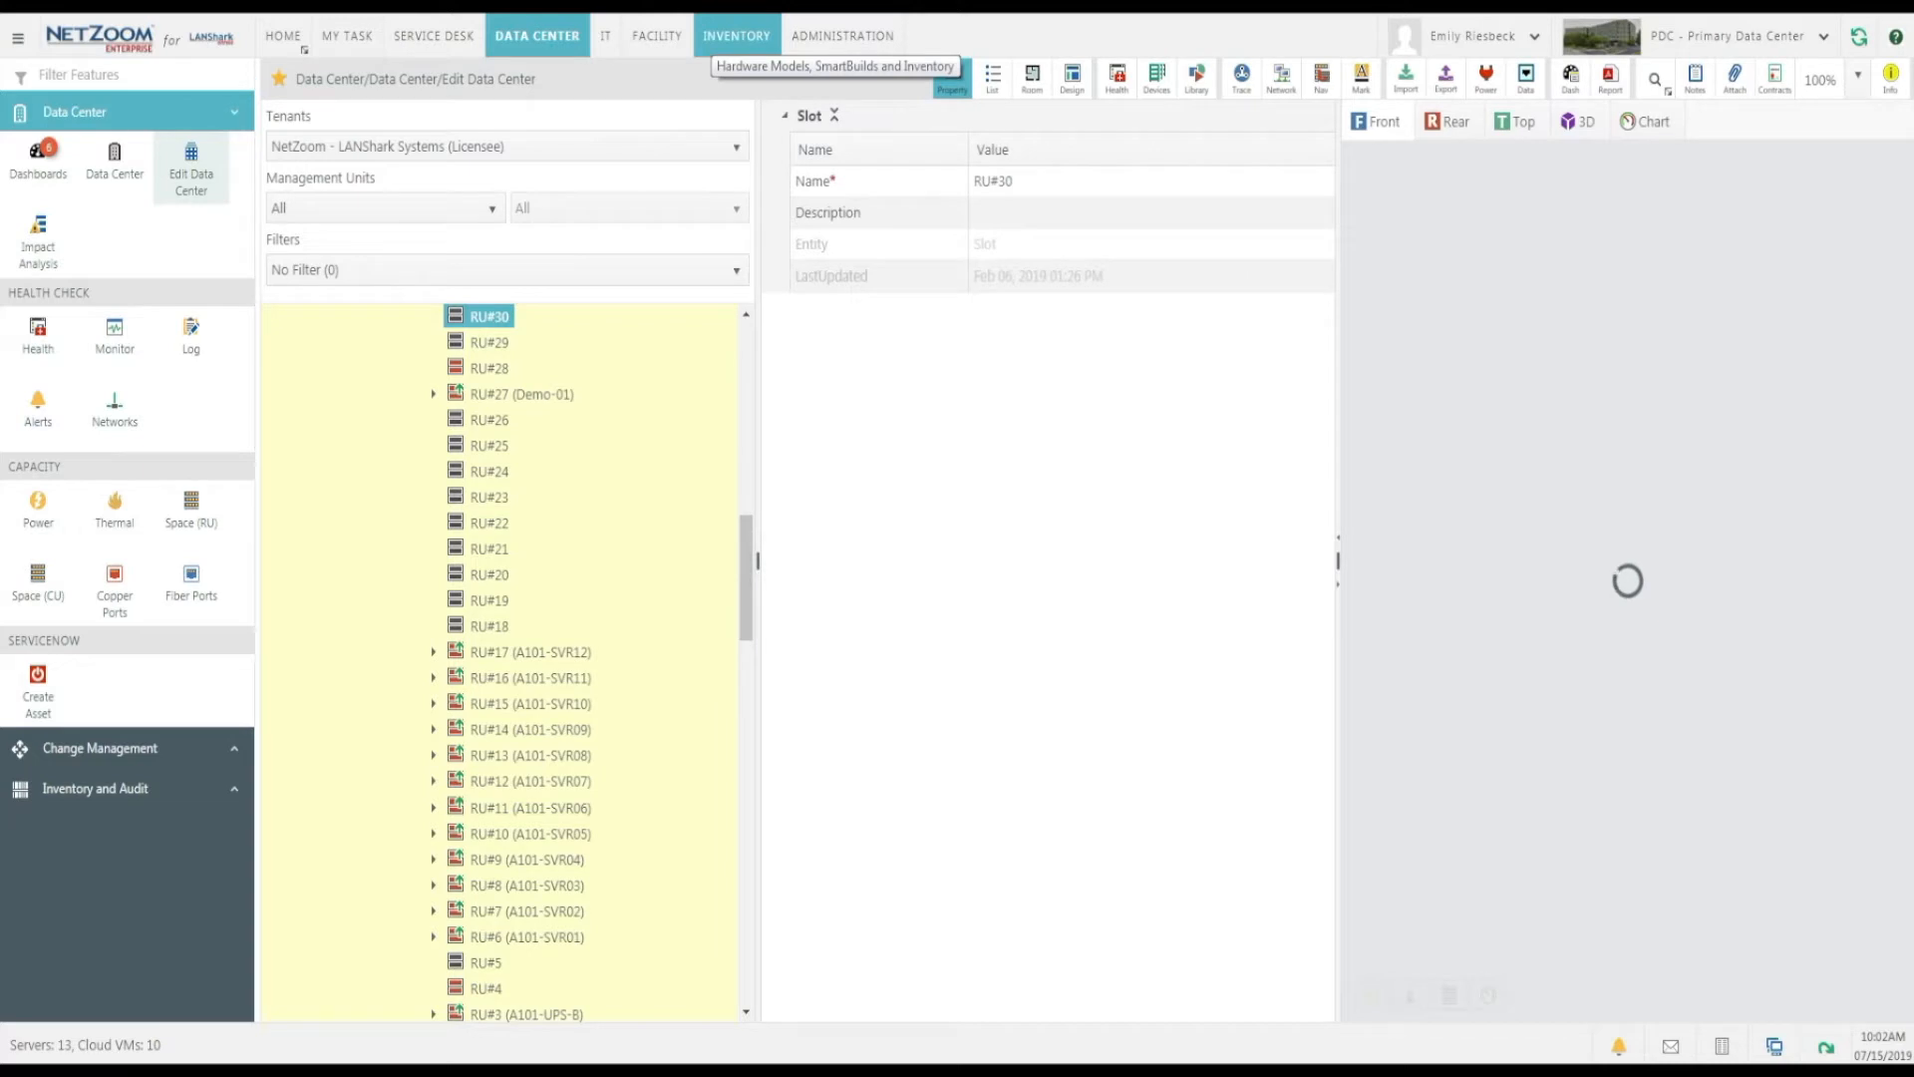
# Open the inventory's old devices and delete the PowerEdge R430 from the Other group.
pyautogui.click(738, 37)
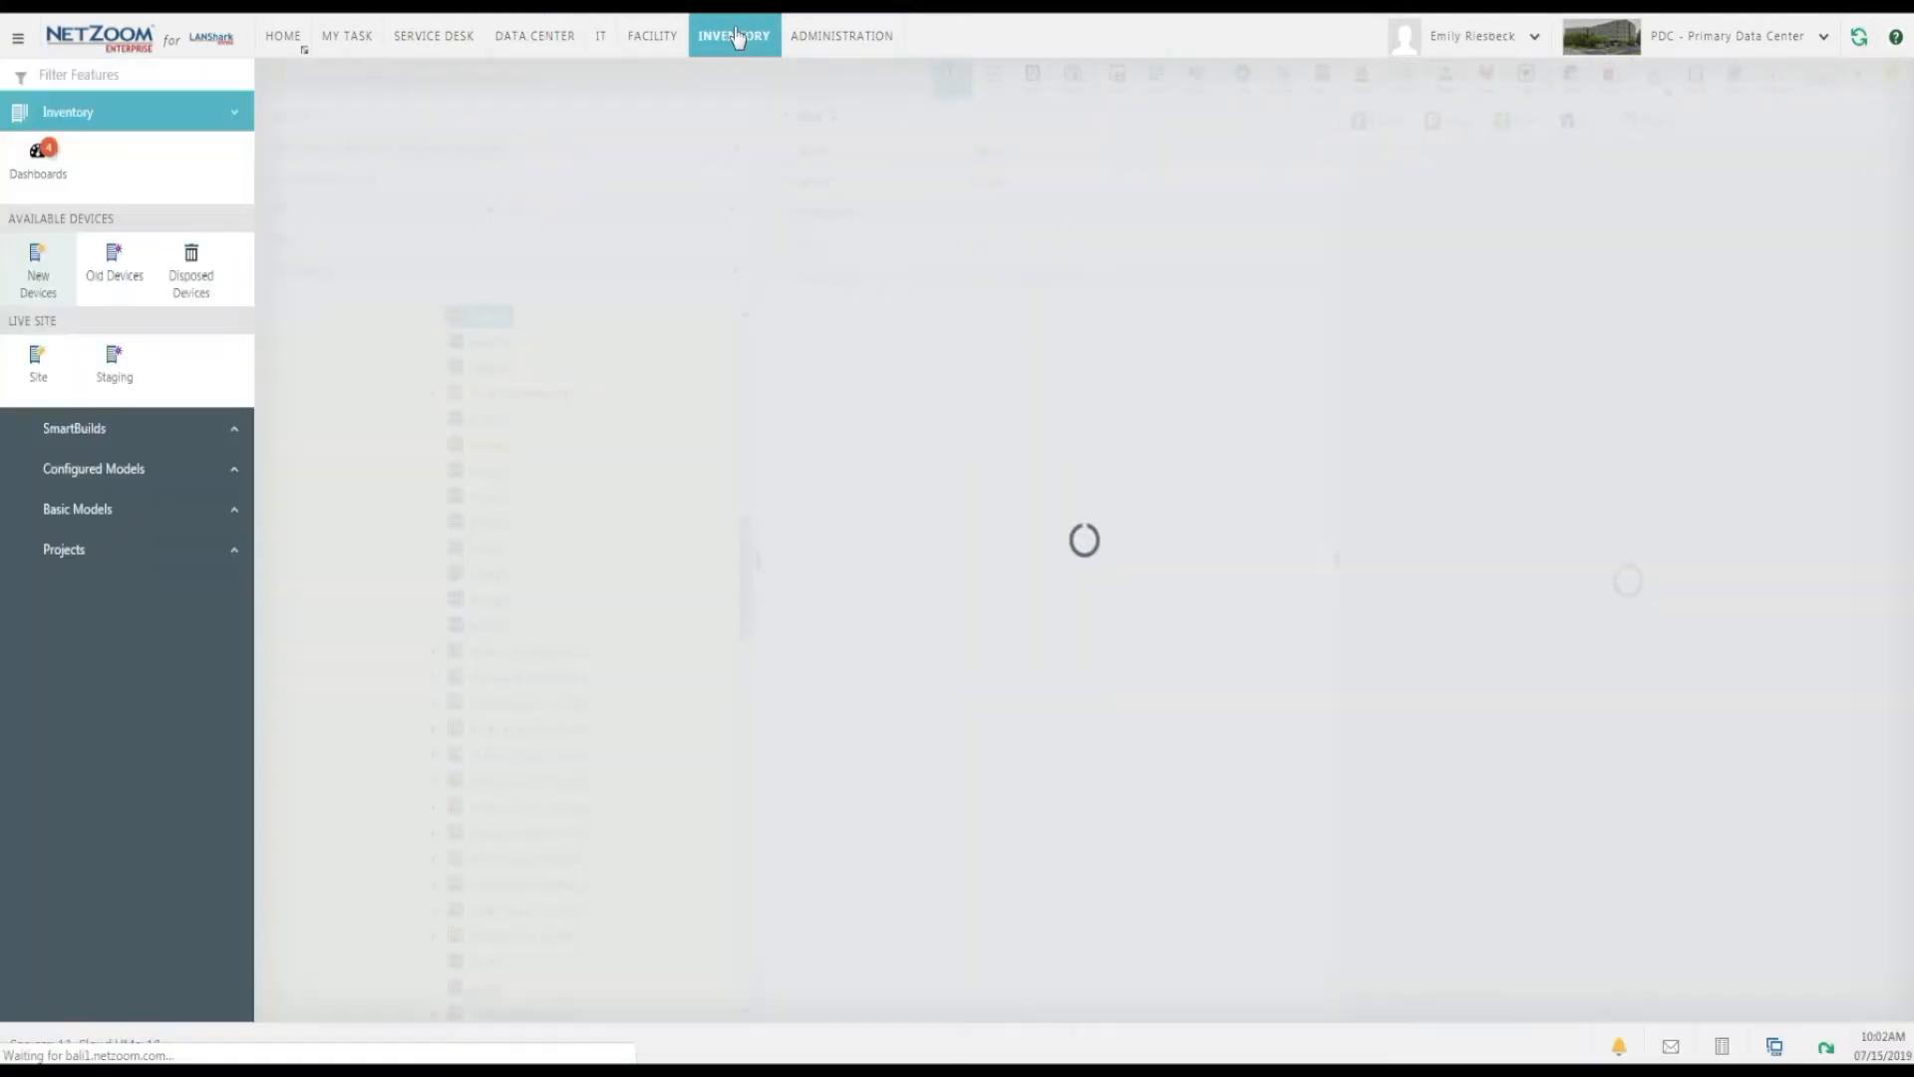
pyautogui.click(112, 261)
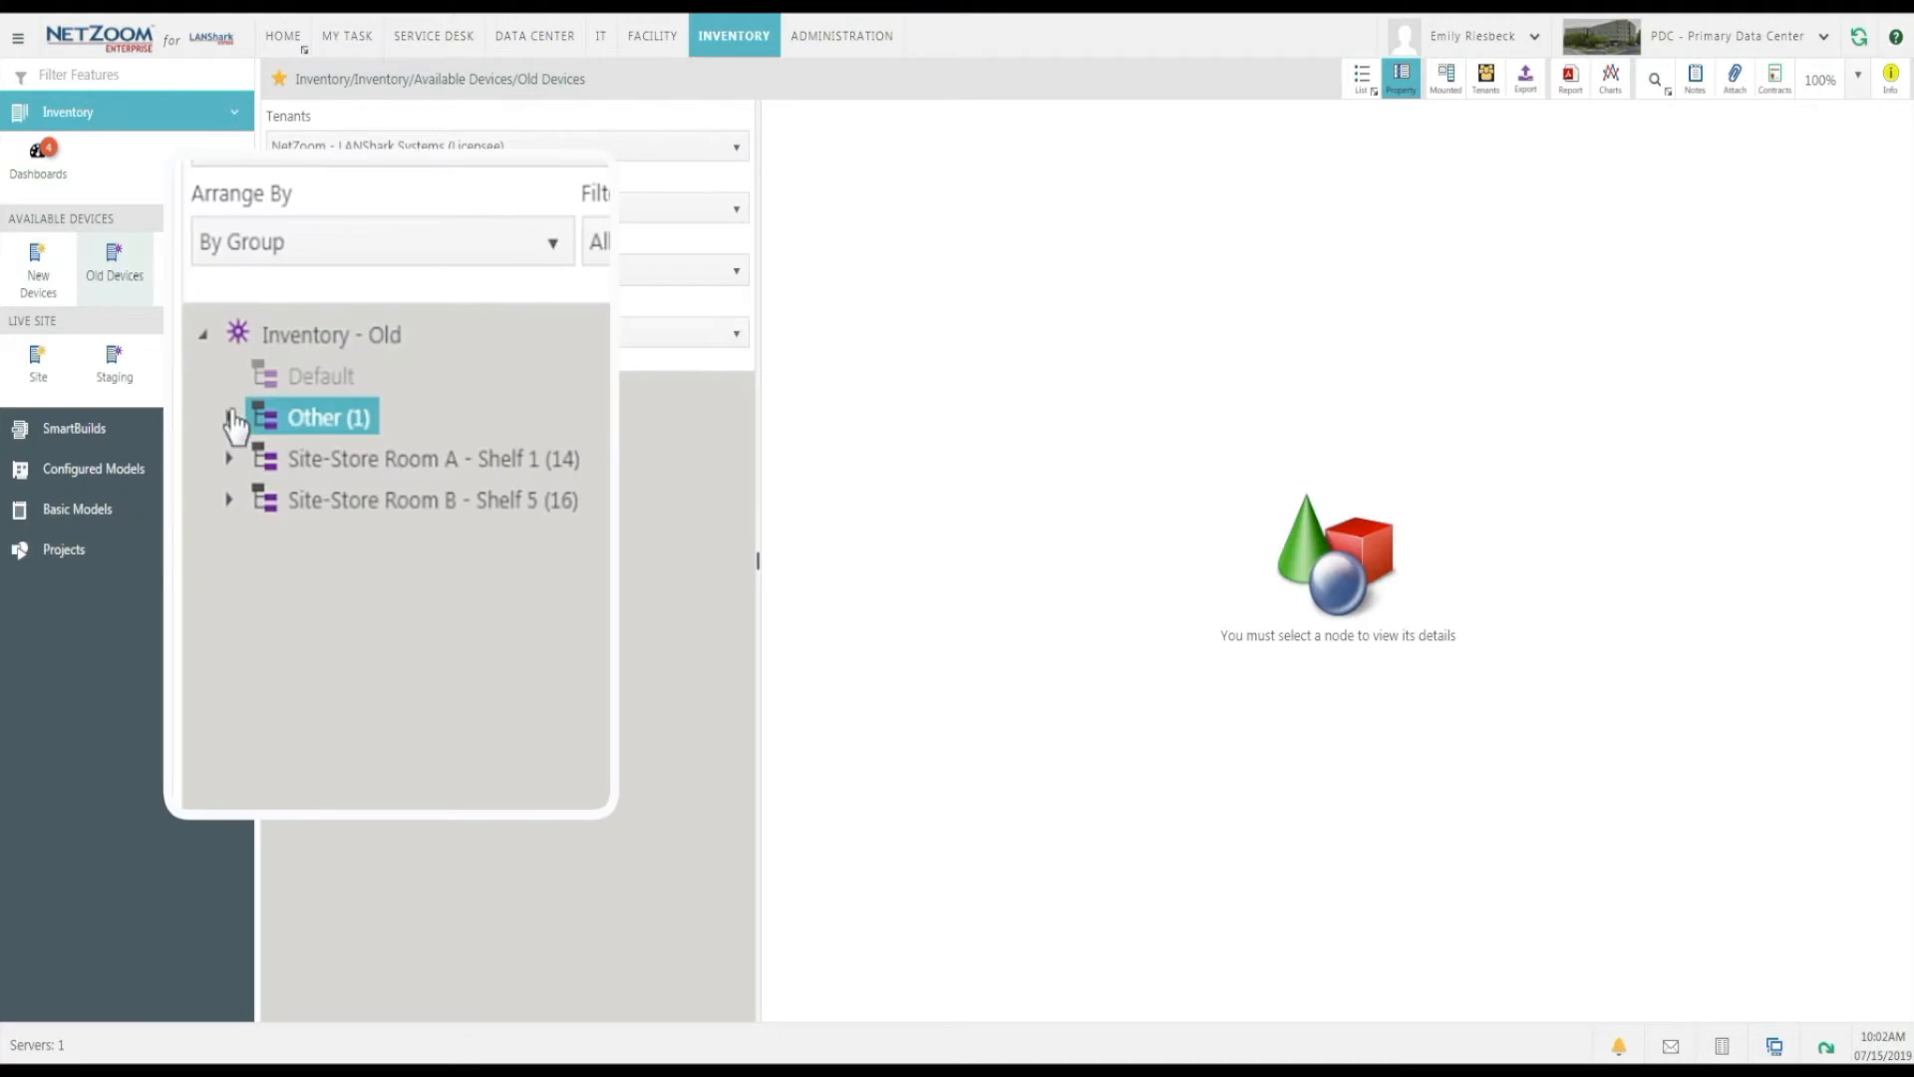
pyautogui.click(230, 417)
pyautogui.click(255, 459)
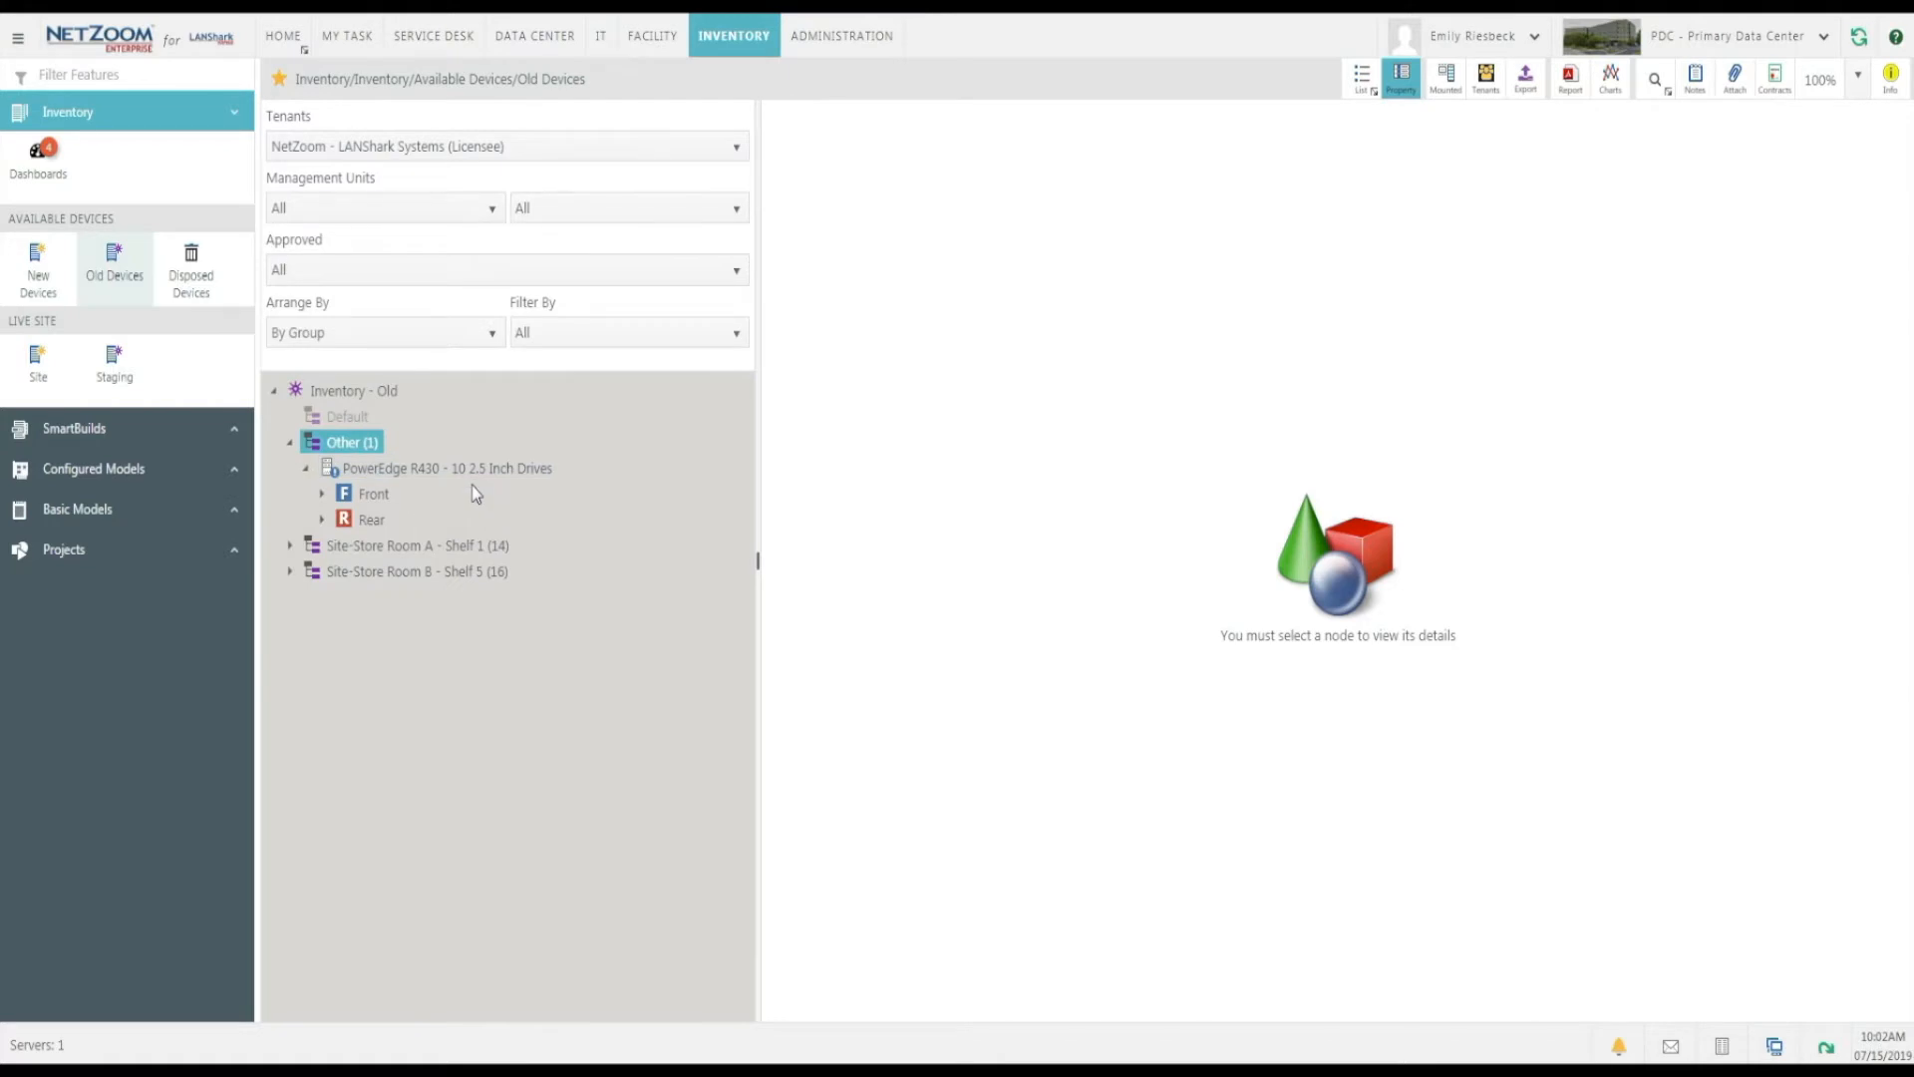
pyautogui.click(120, 278)
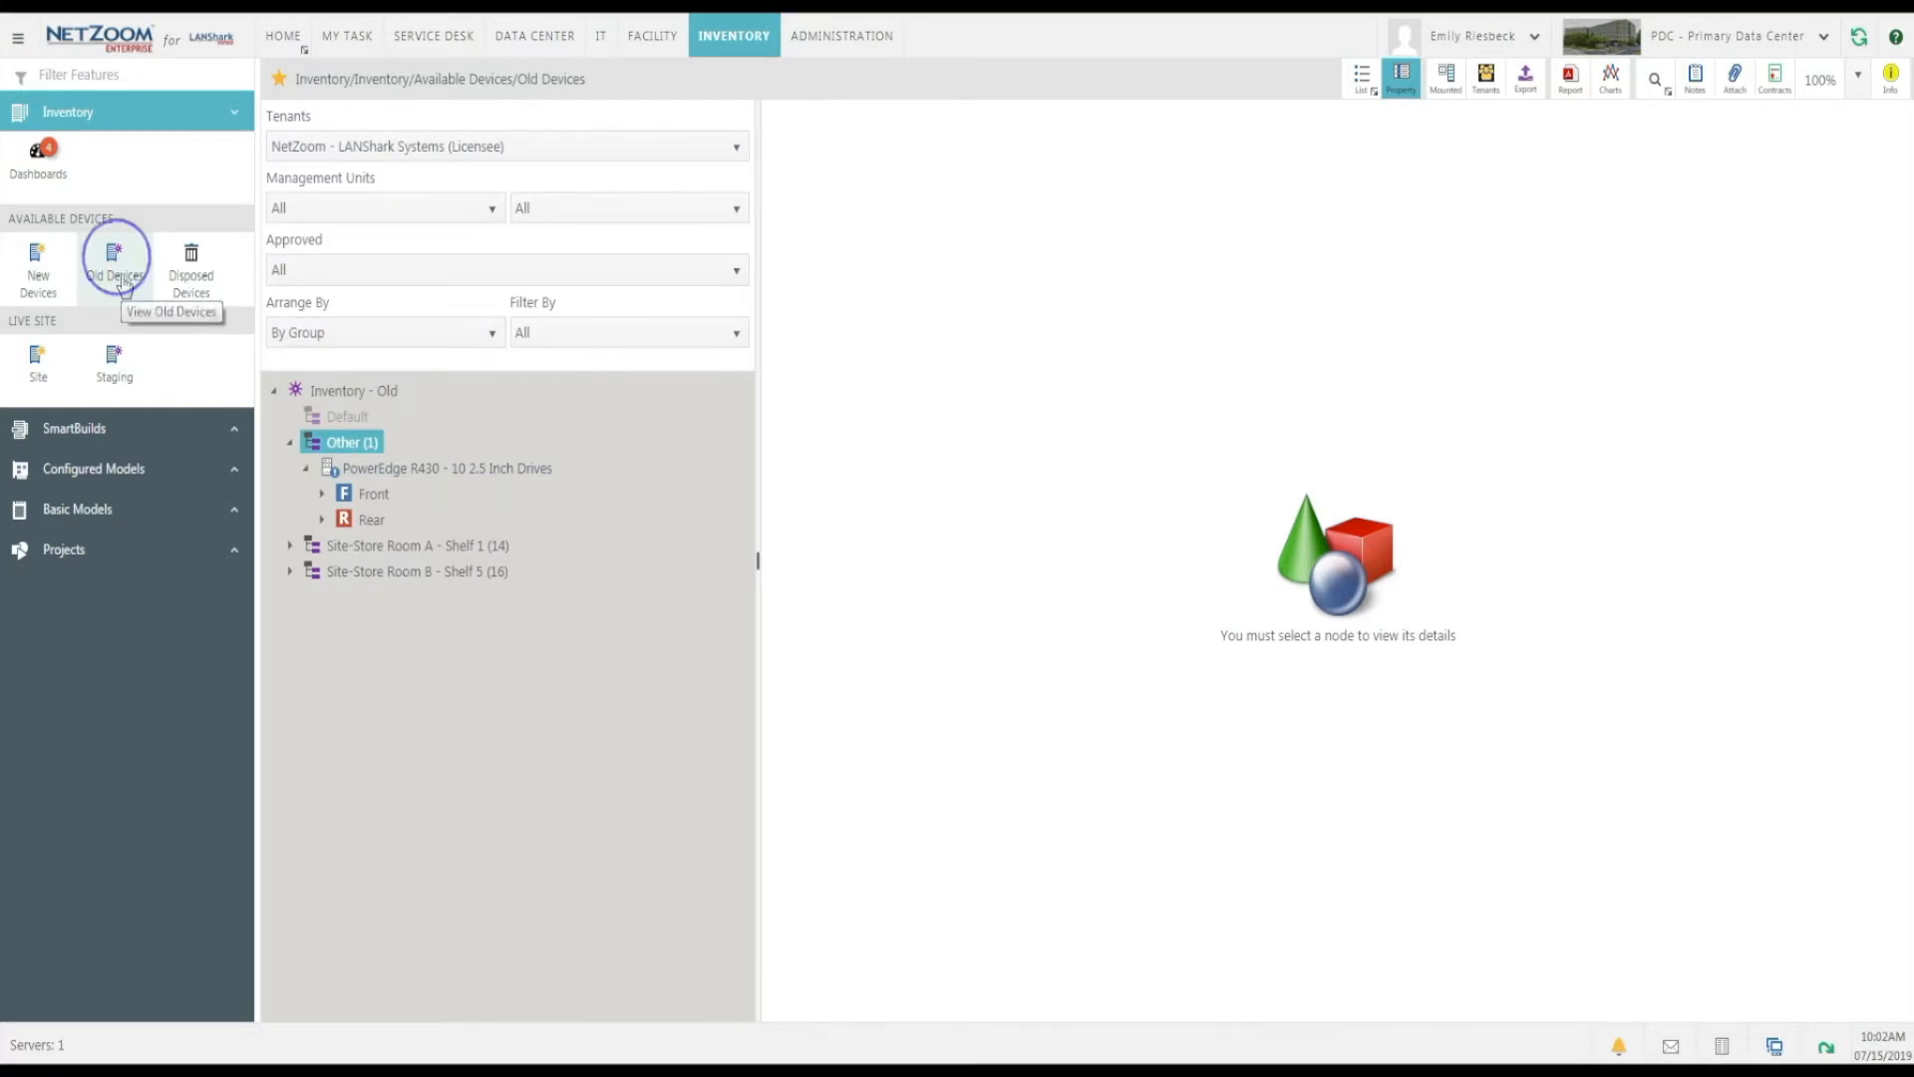
pyautogui.rightClick(464, 468)
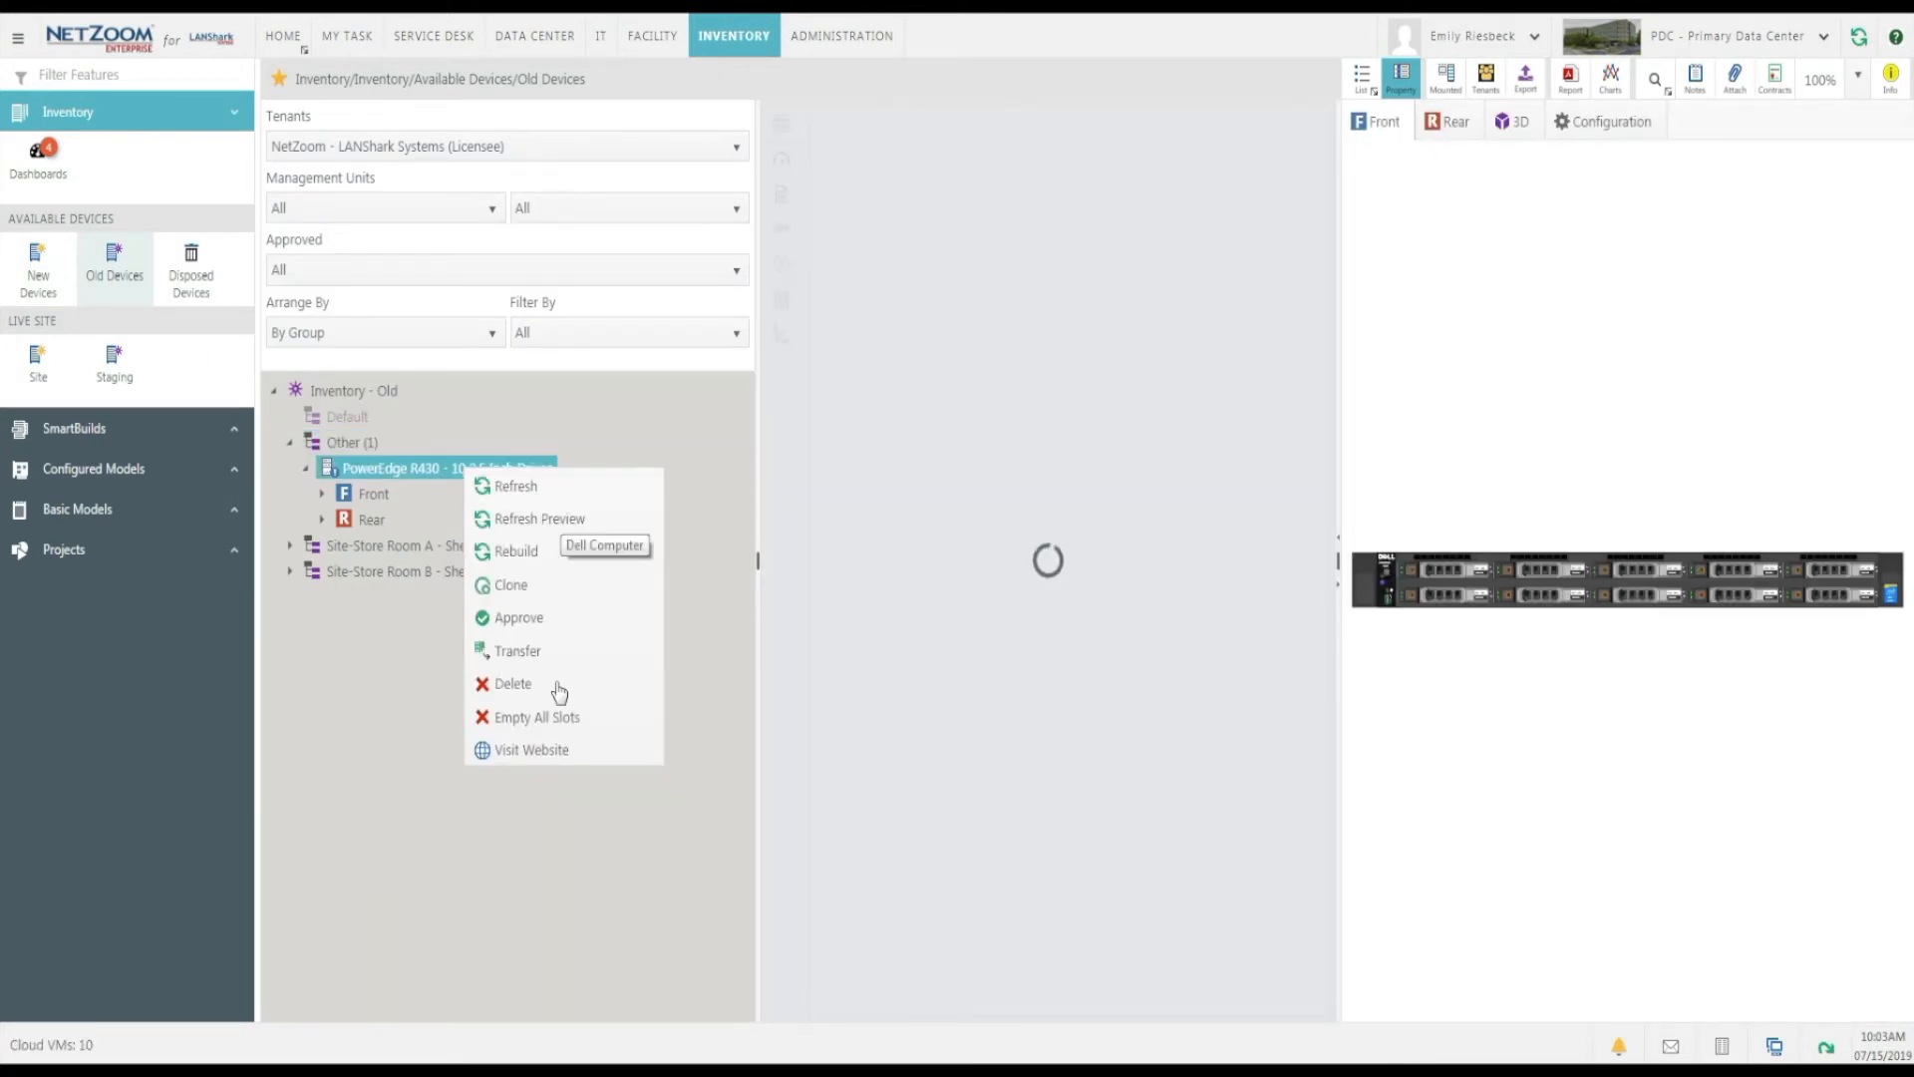
pyautogui.click(558, 688)
pyautogui.click(1037, 460)
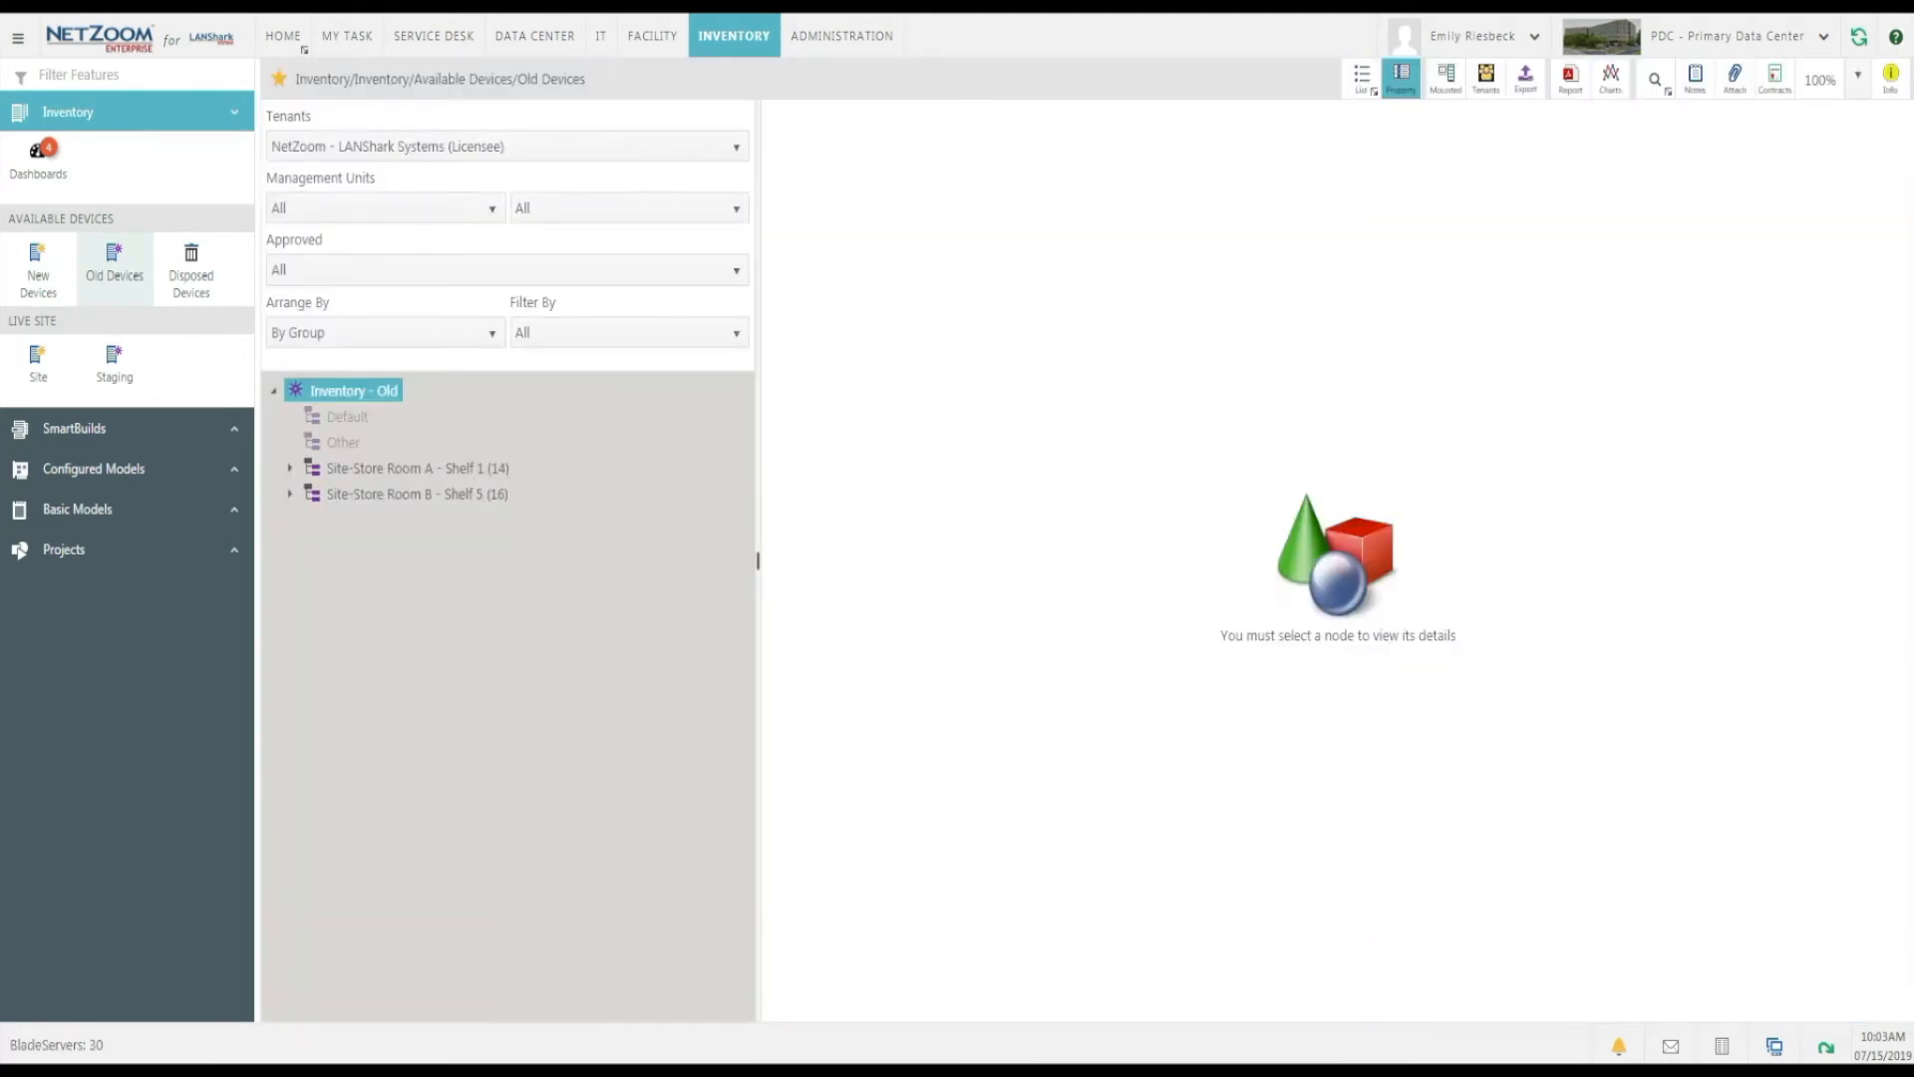
# Open the disposed devices and permanently delete the PowerEdge R430 from the Other group.
pyautogui.click(214, 267)
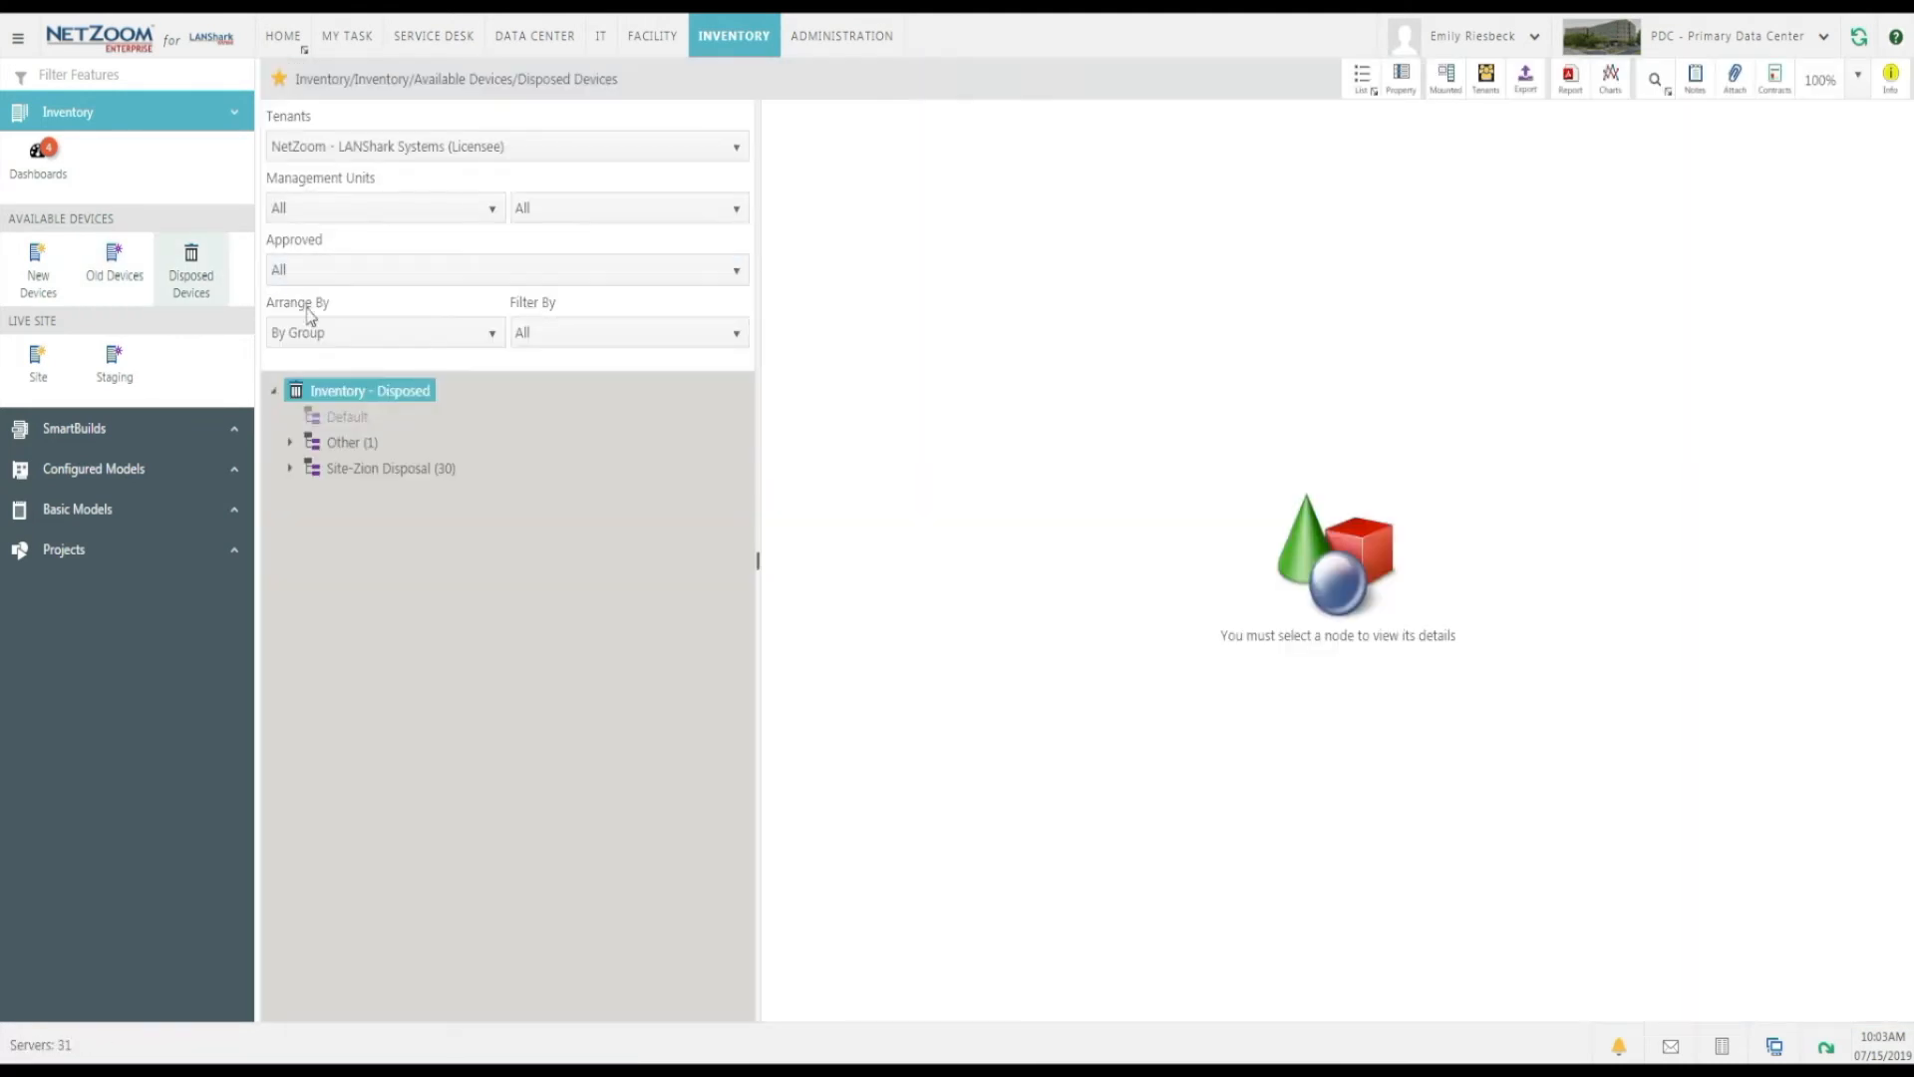
pyautogui.click(292, 442)
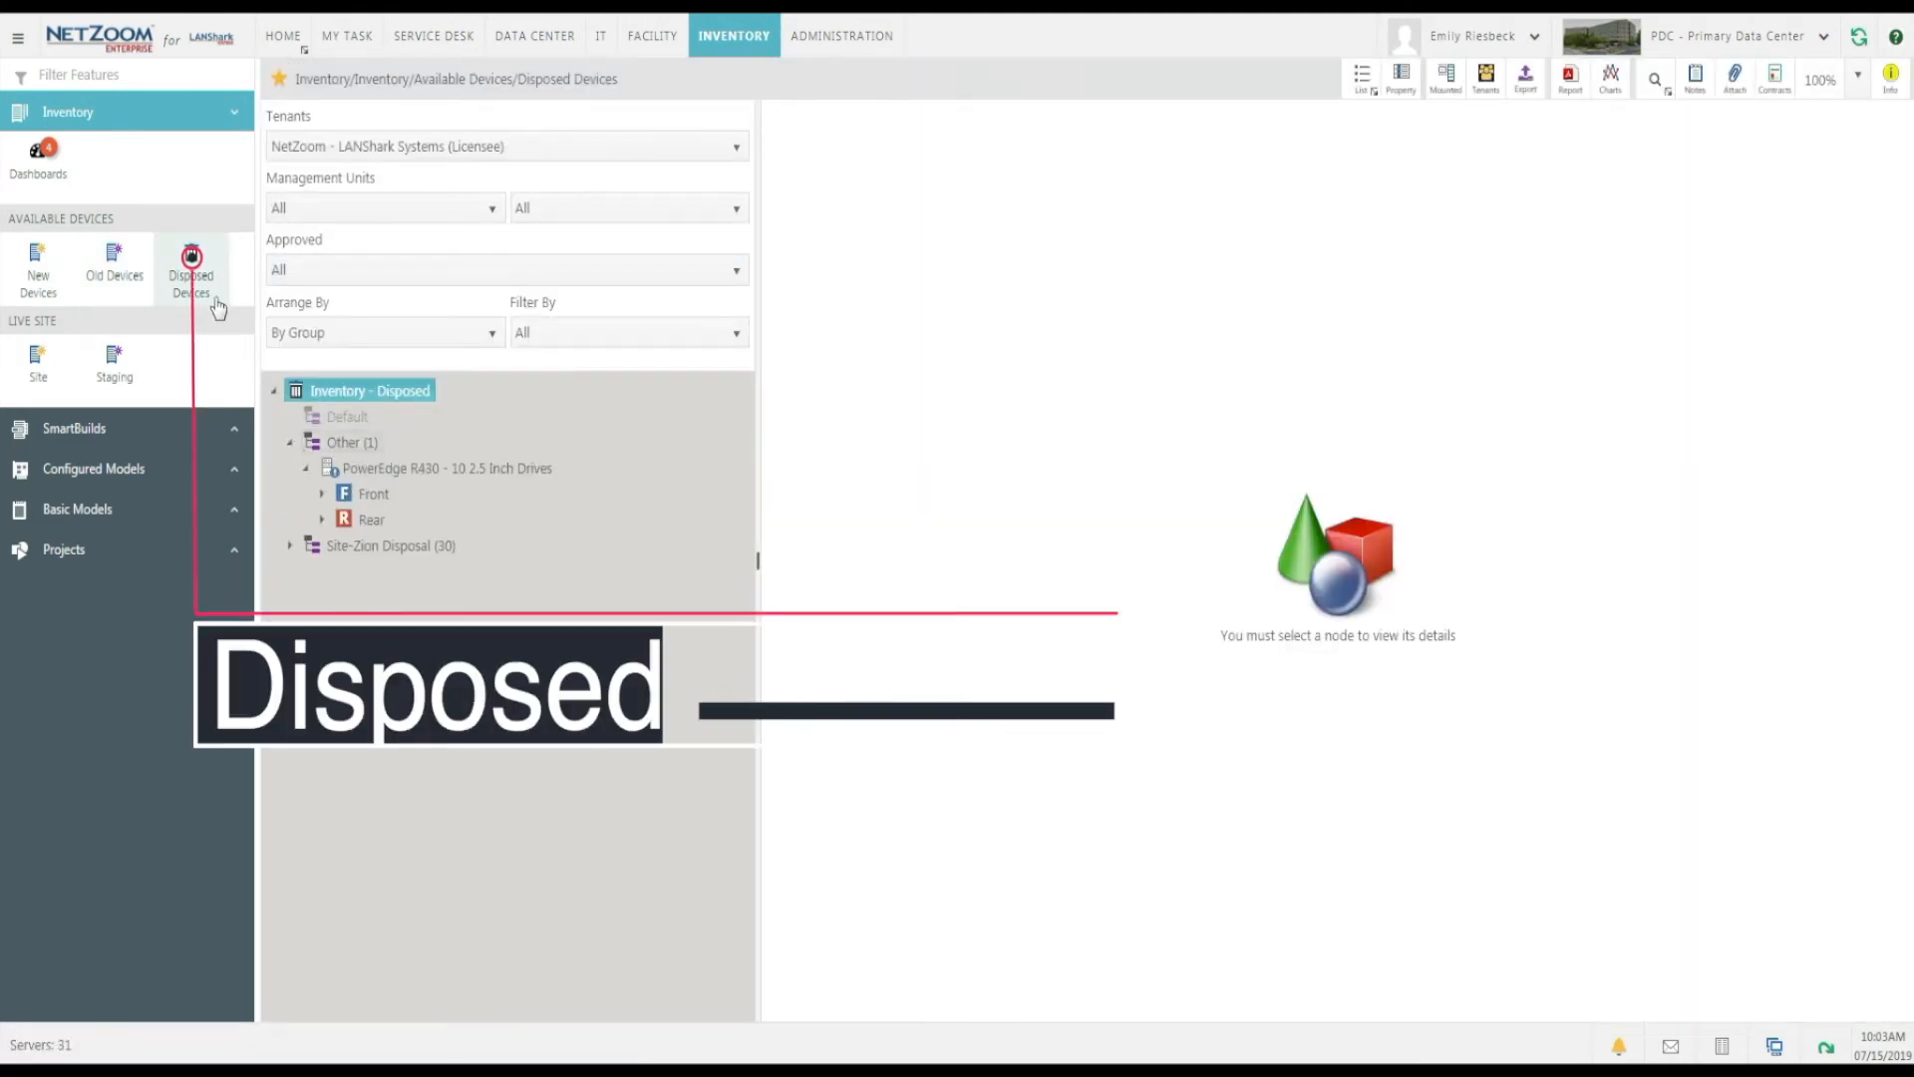
pyautogui.click(302, 506)
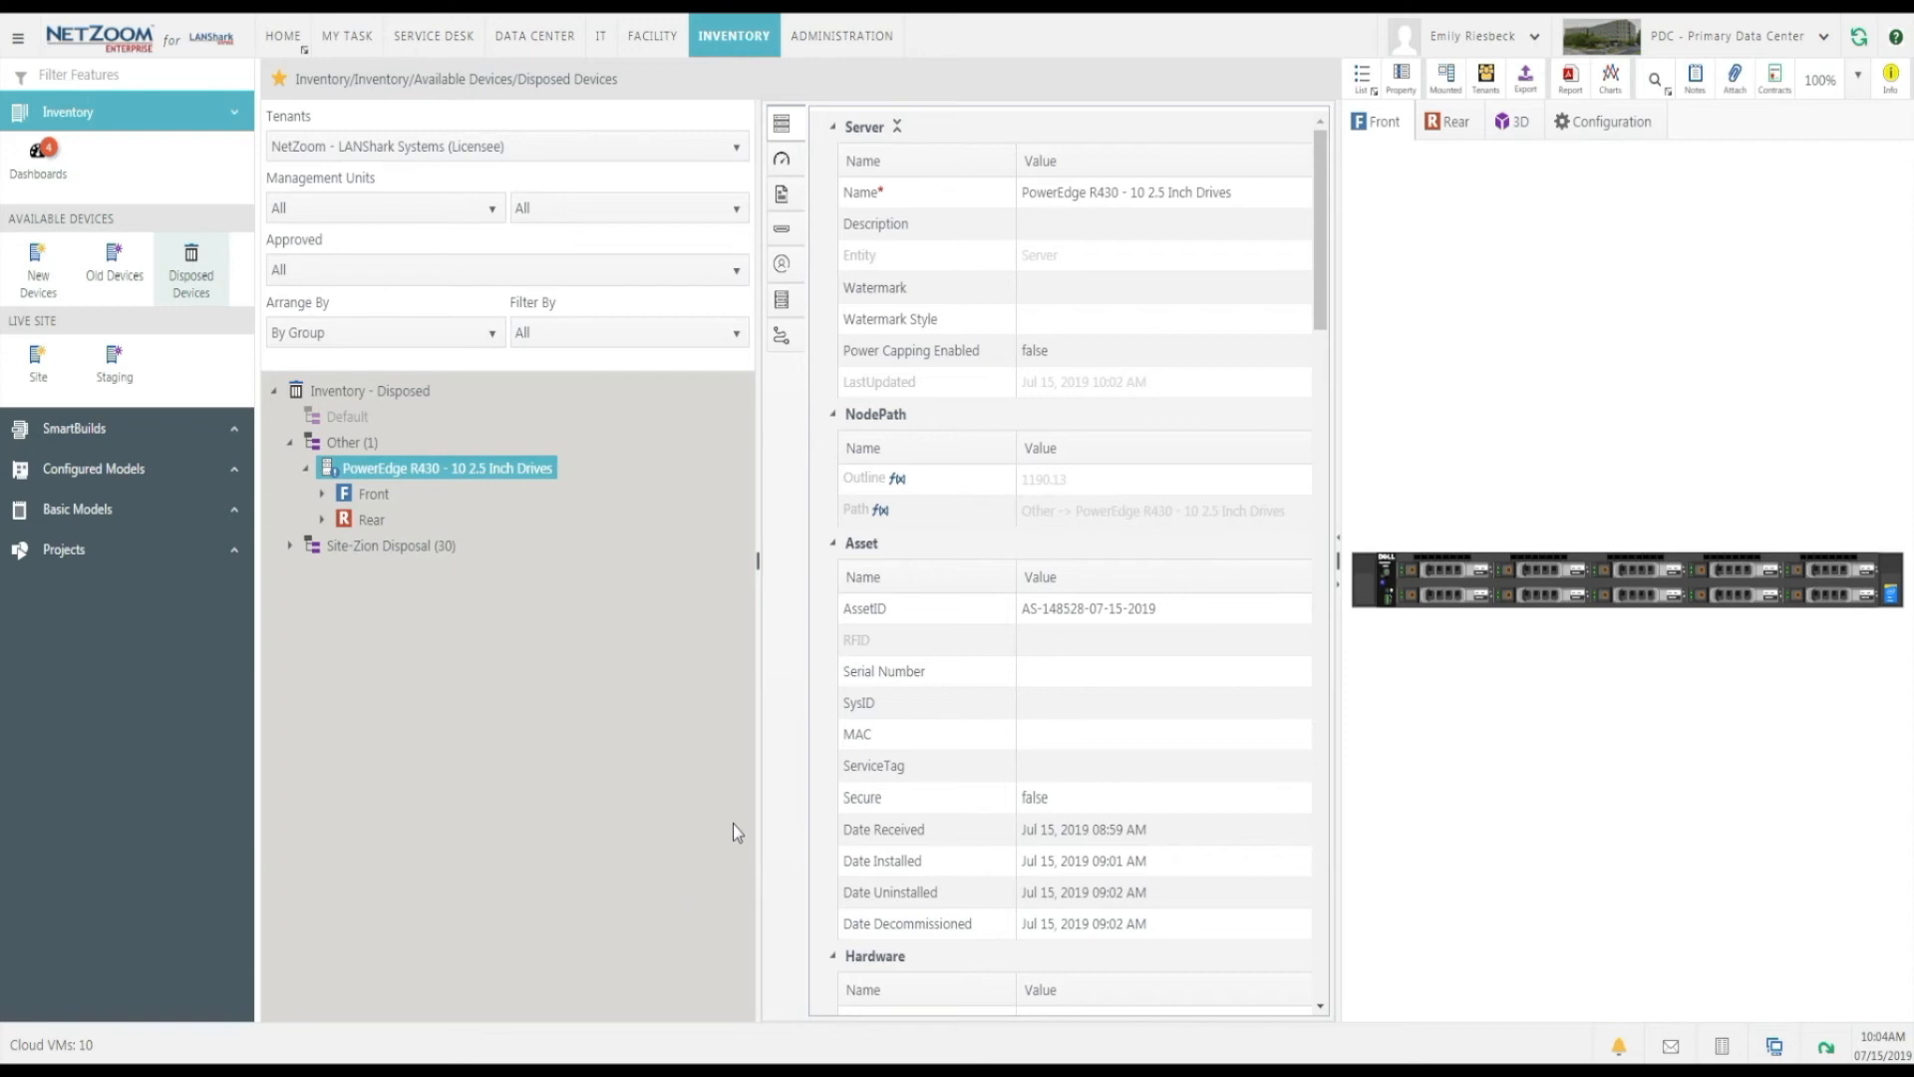
pyautogui.rightClick(487, 467)
pyautogui.click(533, 684)
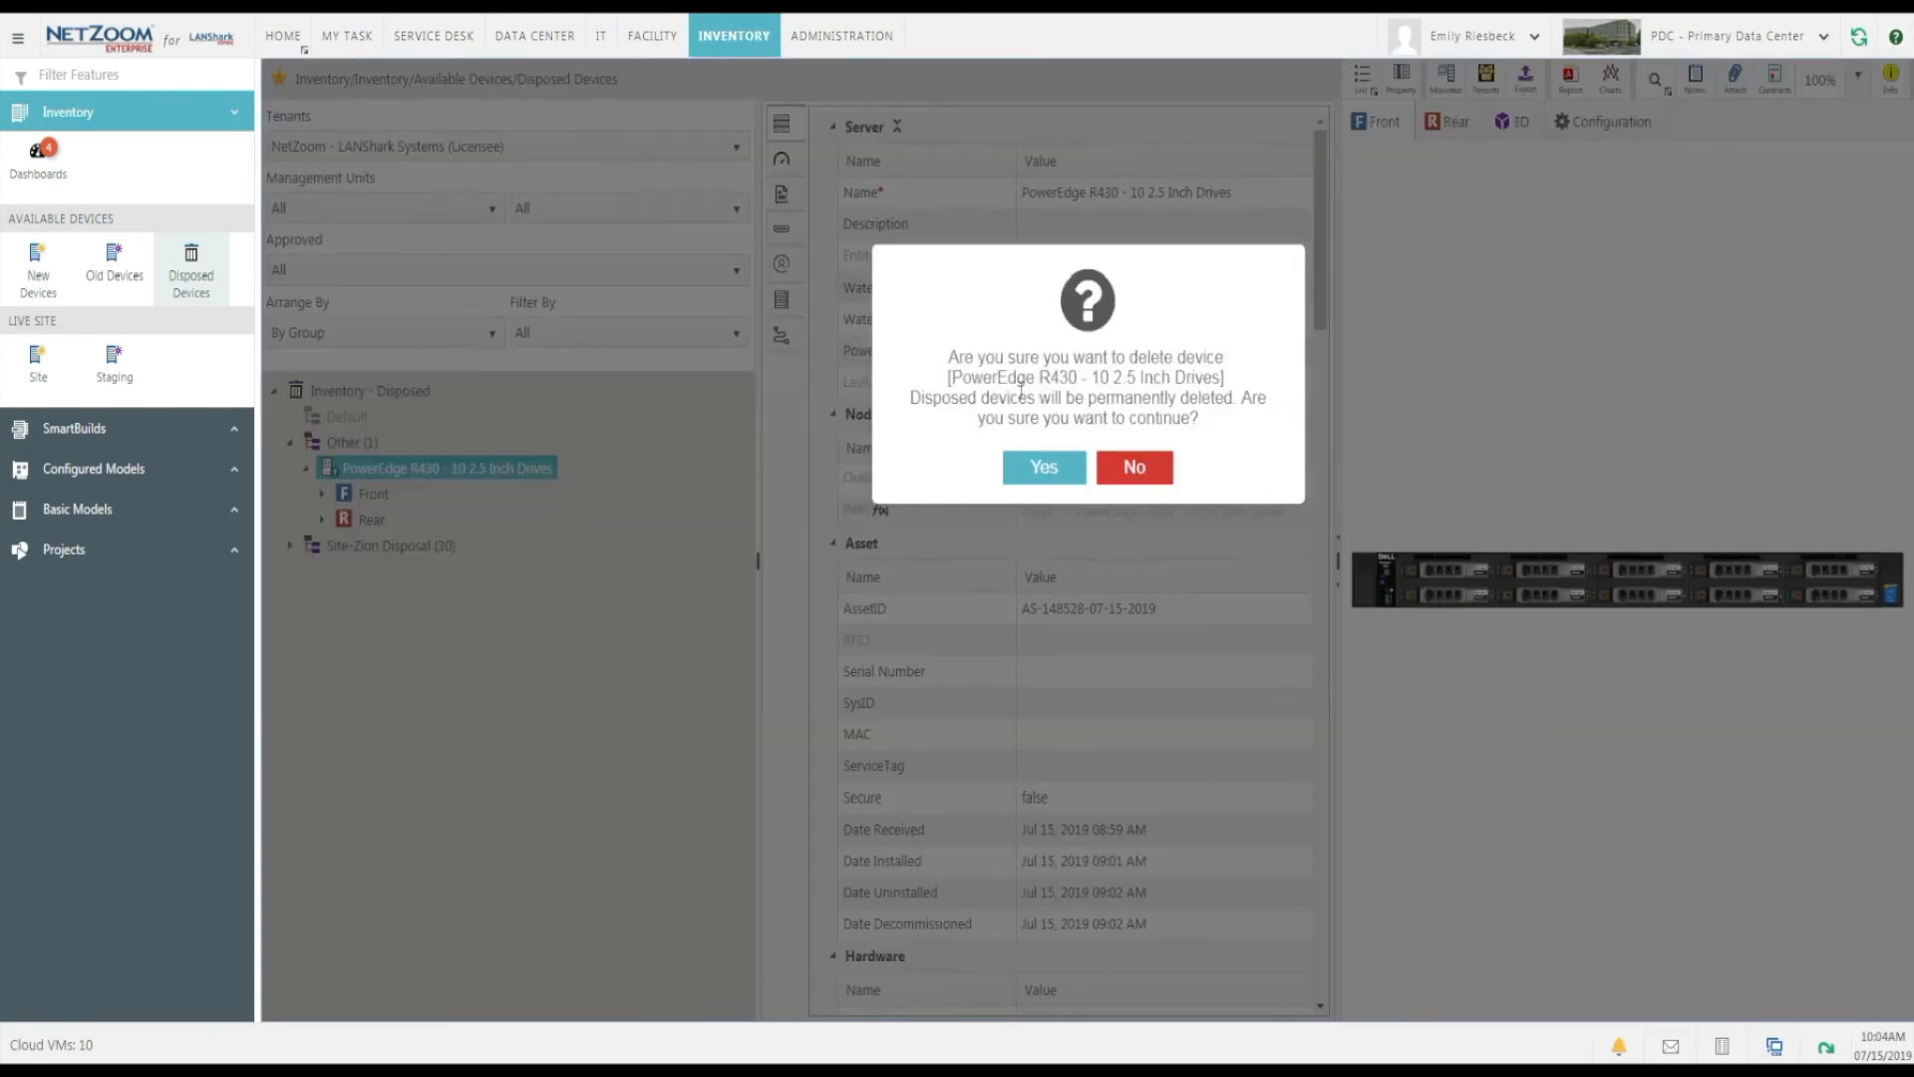
pyautogui.click(1043, 468)
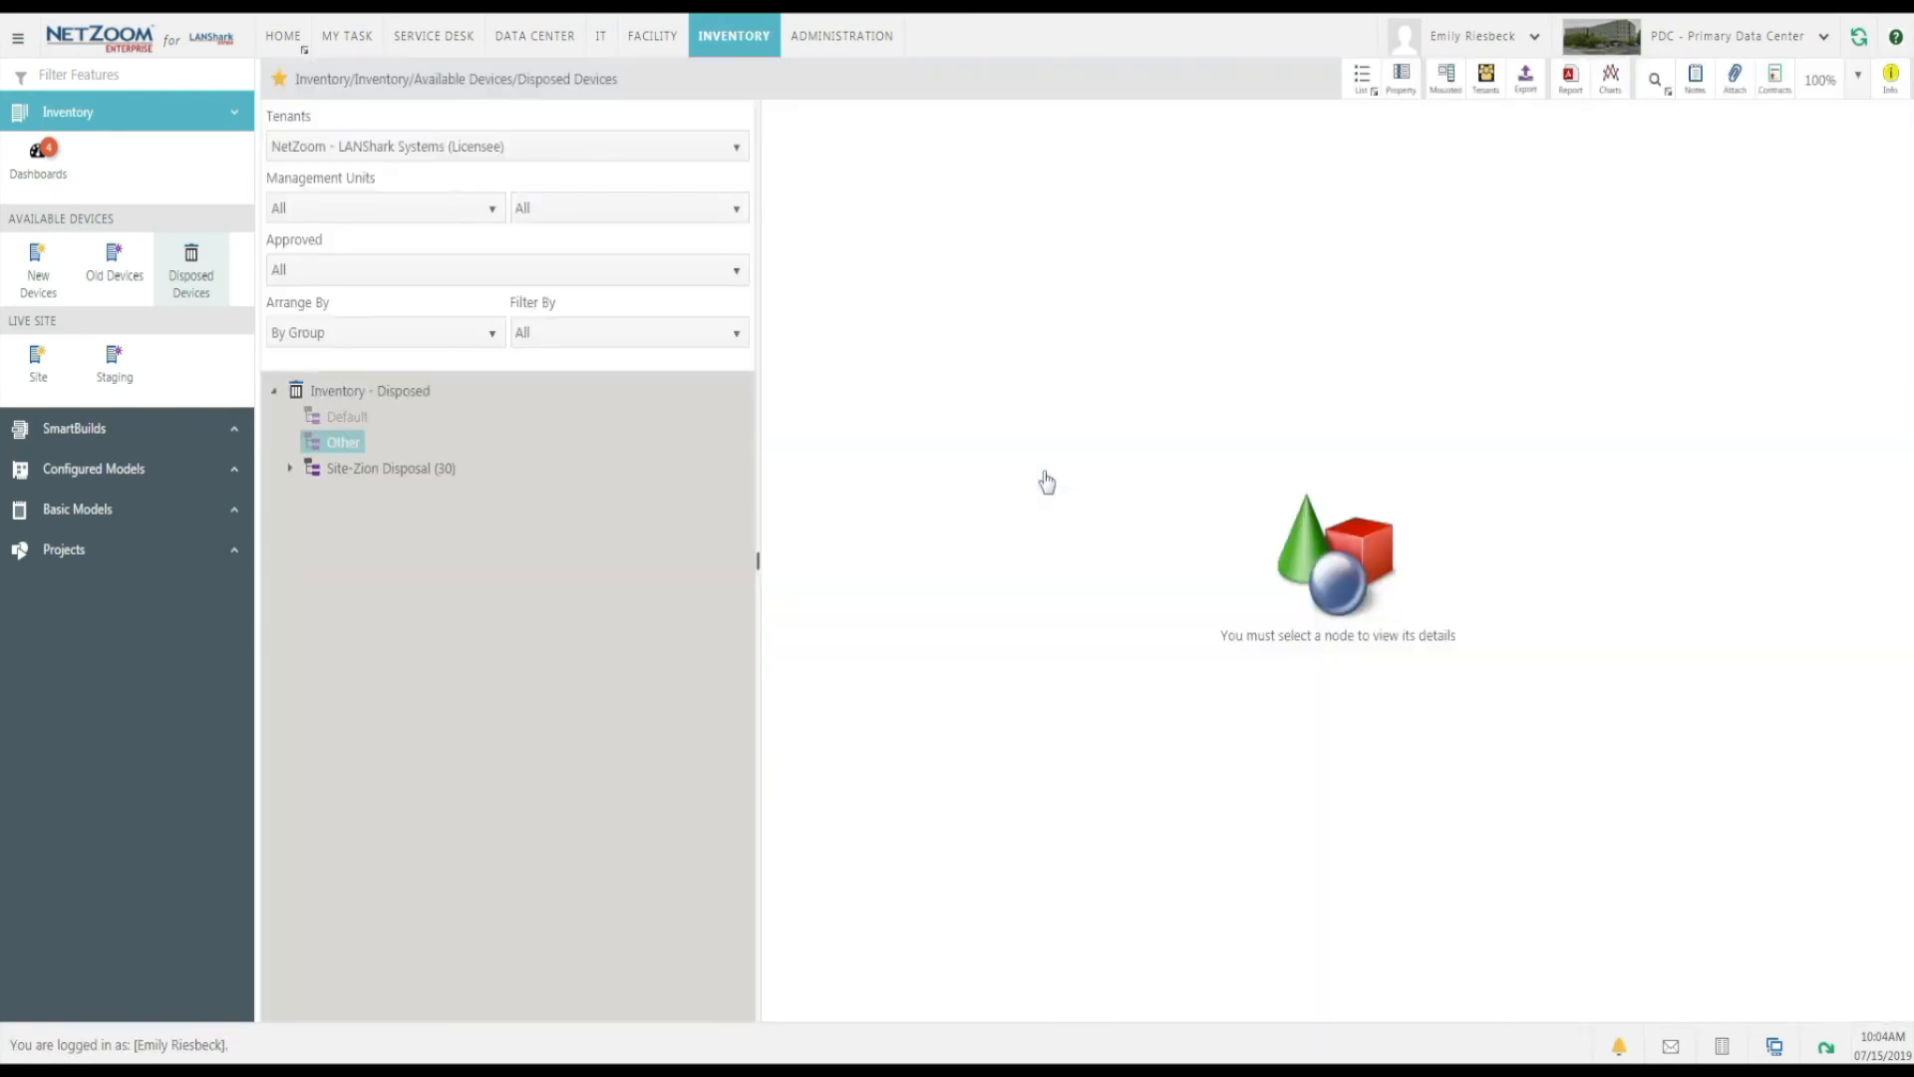